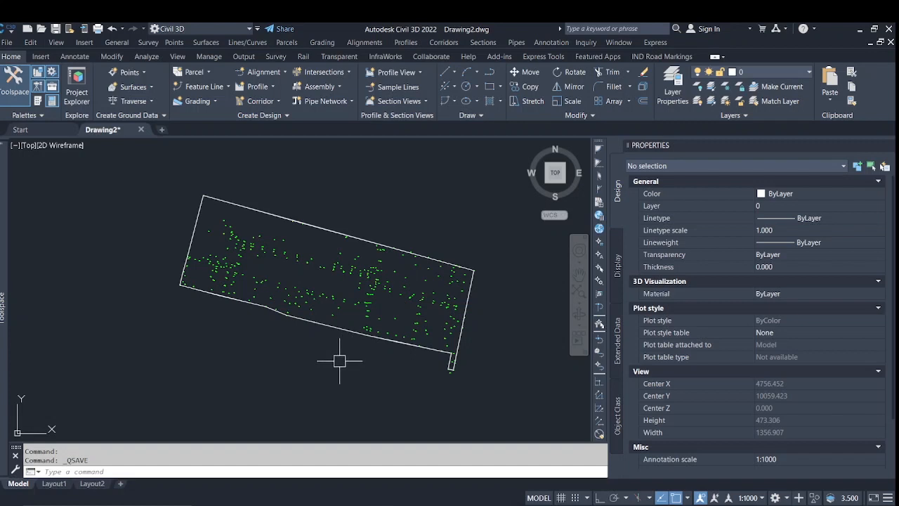
# Step: Create a TIN surface named OGL and expand the drawing's surface collection
pyautogui.moveTo(131, 282); pyautogui.dragTo(130, 289, button='middle')
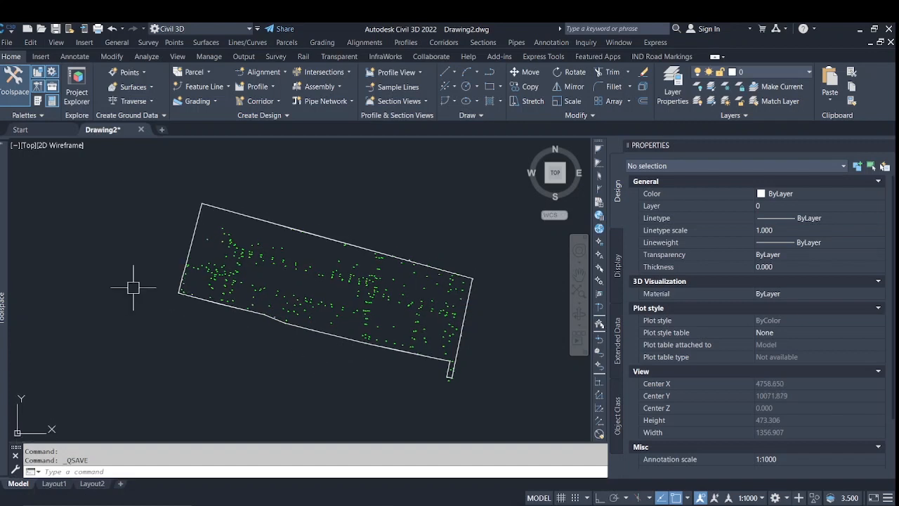
pyautogui.moveTo(5, 239)
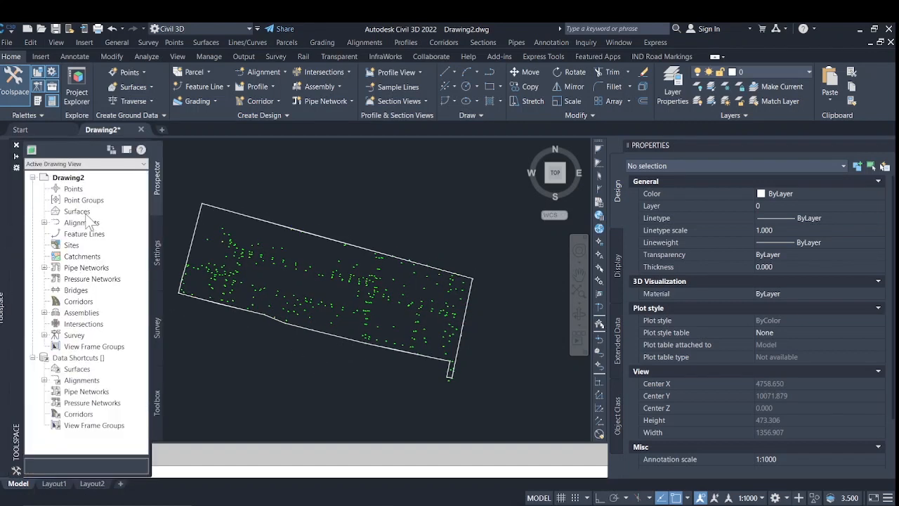
pyautogui.click(83, 213)
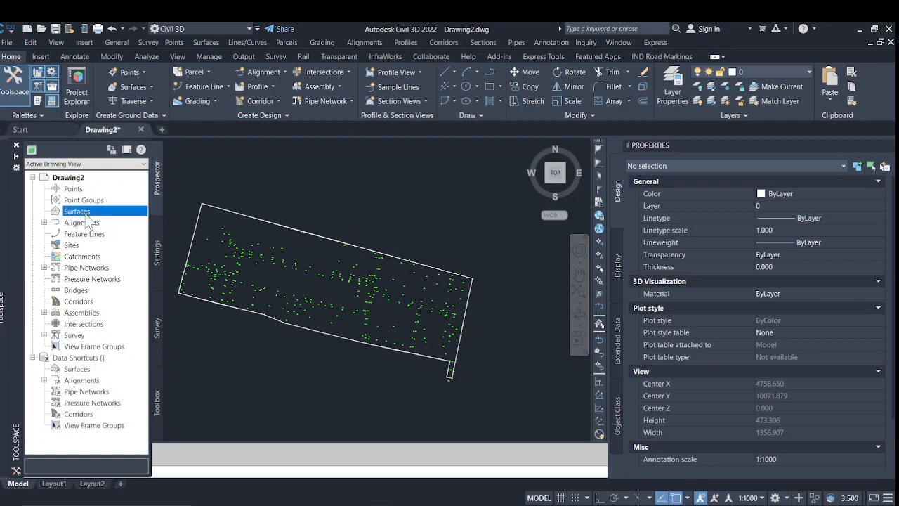
pyautogui.rightClick(125, 212)
pyautogui.click(171, 215)
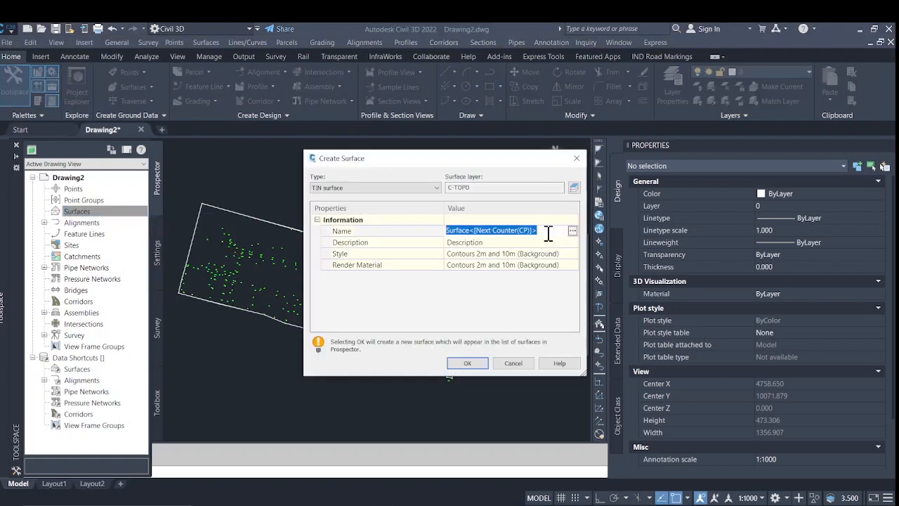
pyautogui.write('OGL')
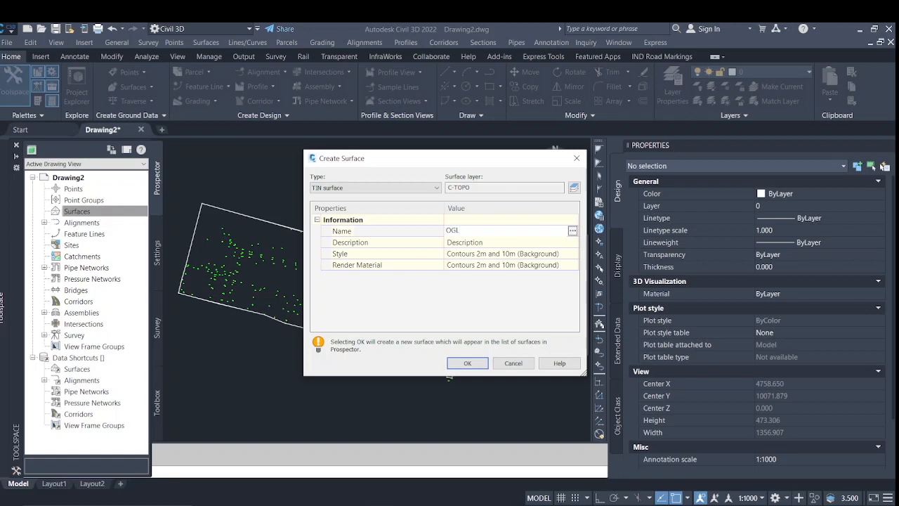
pyautogui.click(469, 363)
pyautogui.click(43, 212)
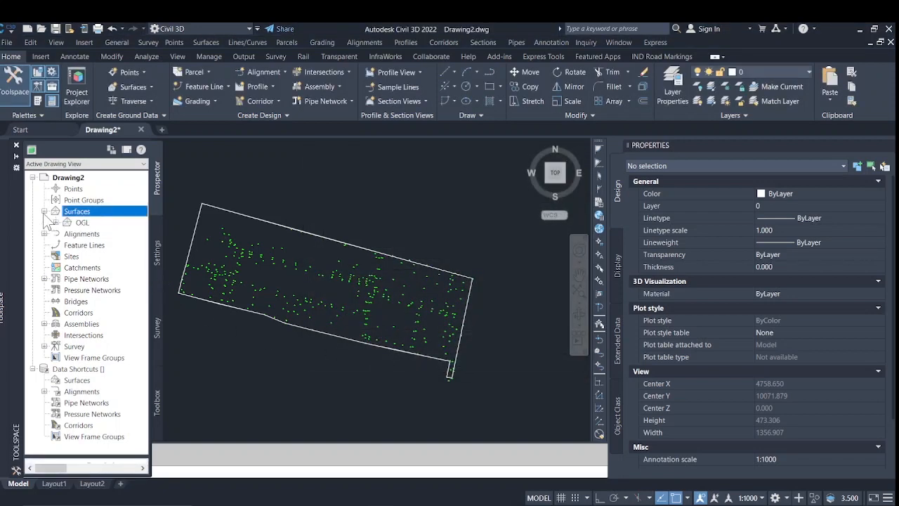
# Step: Select the survey point block 310 near the site's northwest corner and examine its position and elevation properties
pyautogui.click(233, 339)
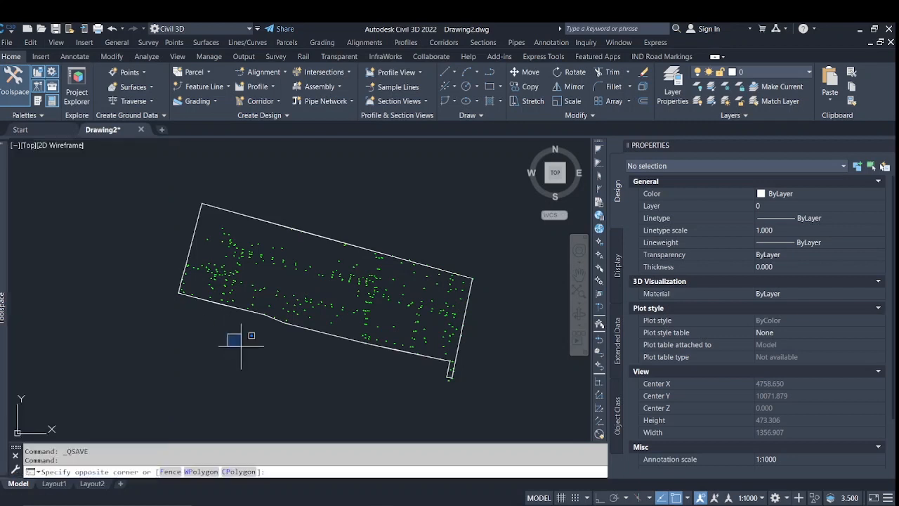
pyautogui.scroll(10, 225, 235)
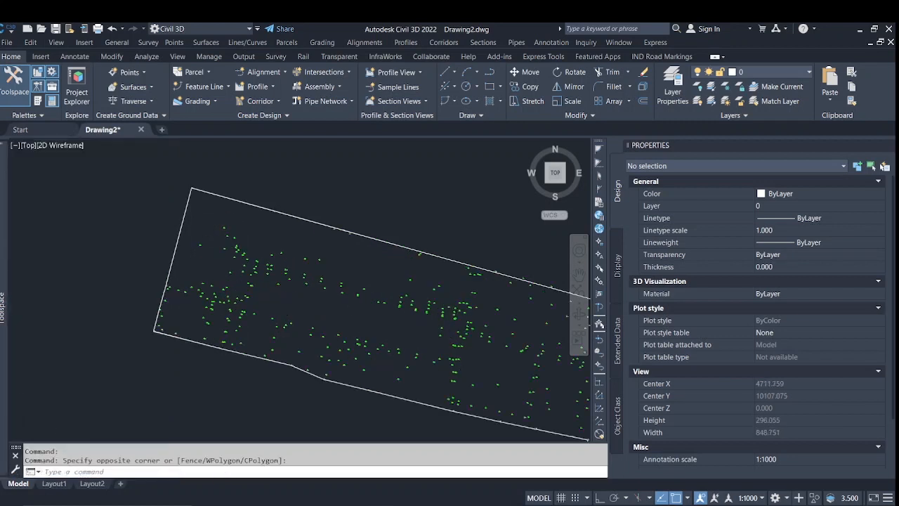
pyautogui.scroll(6, 237, 221)
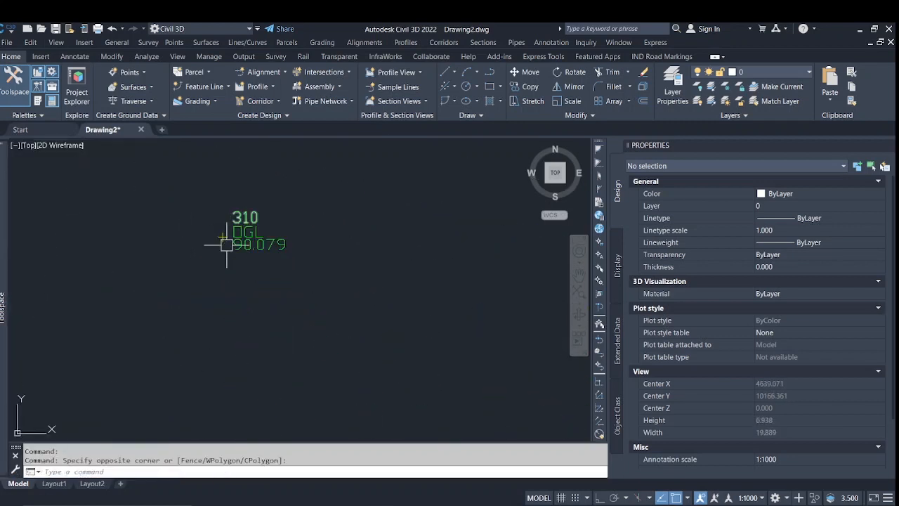
pyautogui.click(223, 244)
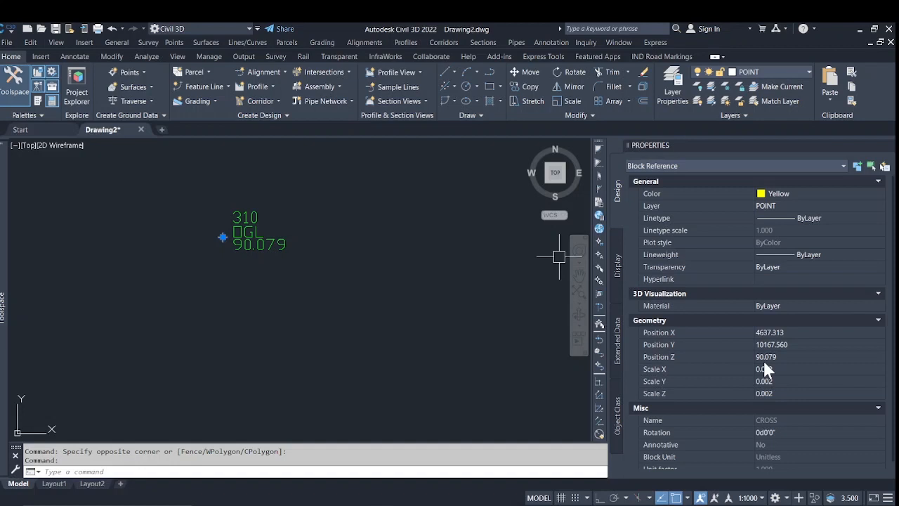
pyautogui.click(450, 308)
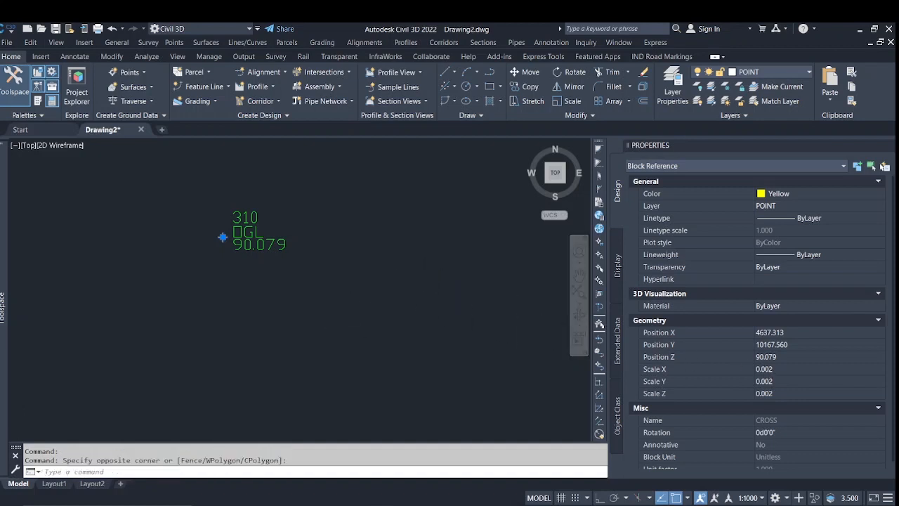
# Step: Expand the OGL surface and its definition to list the available data sources
pyautogui.scroll(-8, 326, 316)
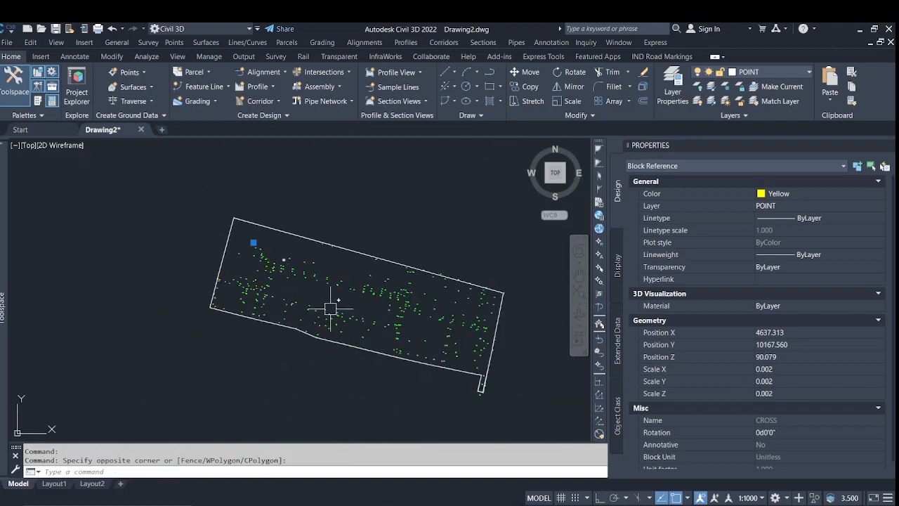
pyautogui.moveTo(360, 340); pyautogui.dragTo(335, 313, button='middle')
pyautogui.moveTo(3, 306)
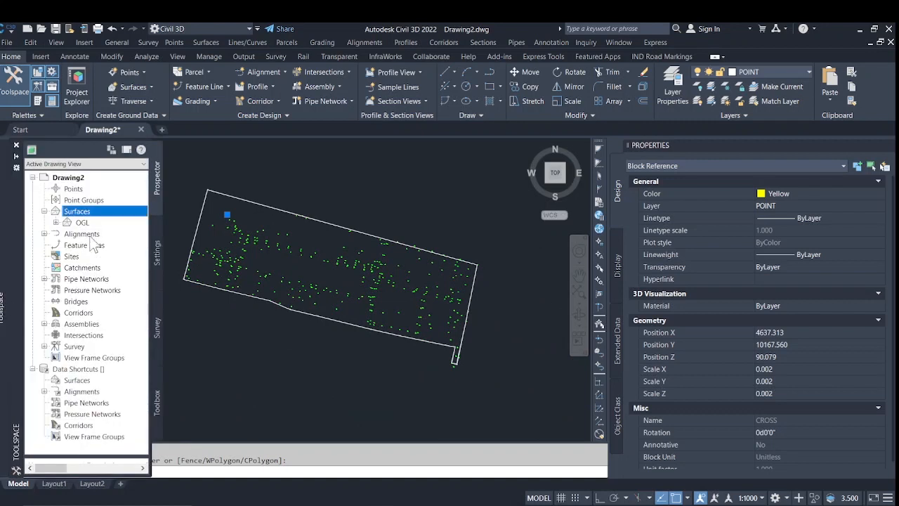
pyautogui.click(56, 223)
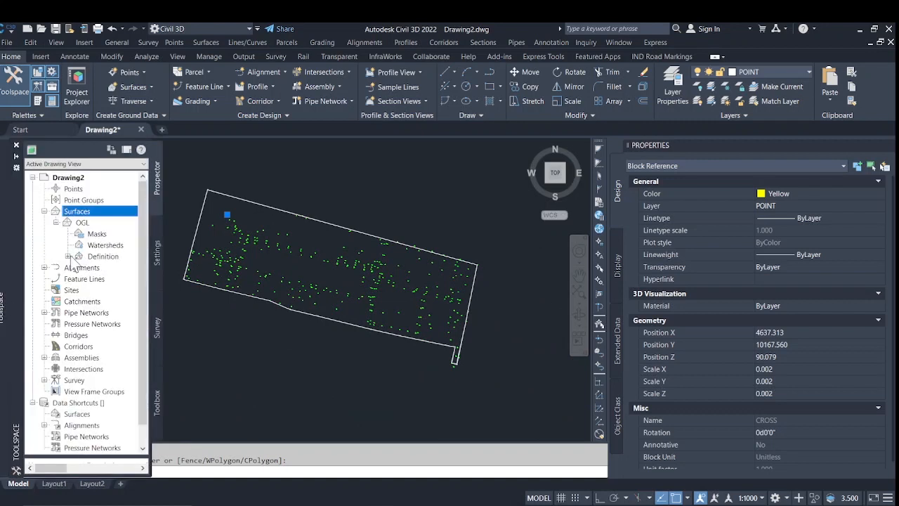
pyautogui.click(68, 256)
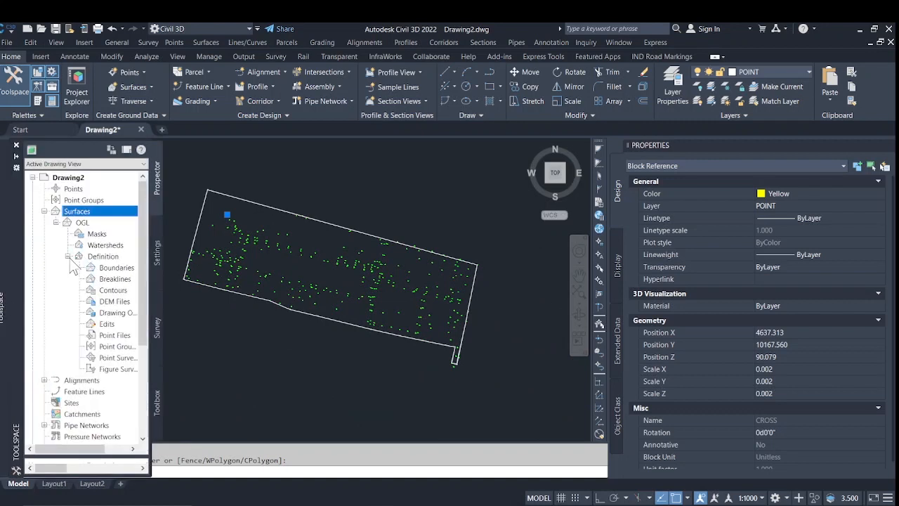
pyautogui.rightClick(126, 313)
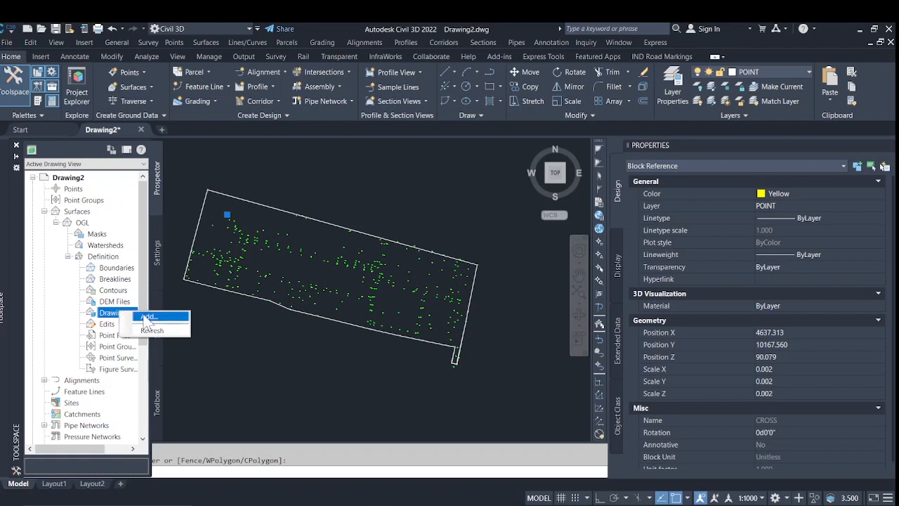
pyautogui.click(149, 318)
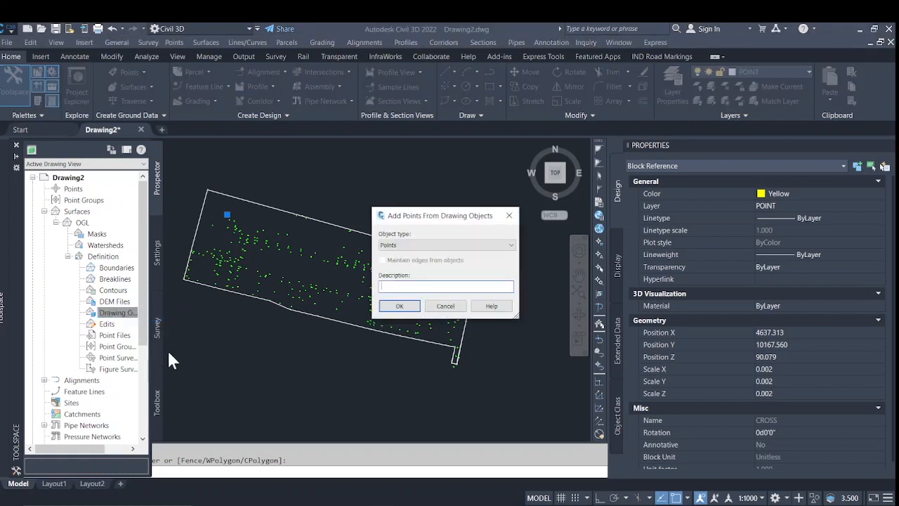
pyautogui.click(509, 215)
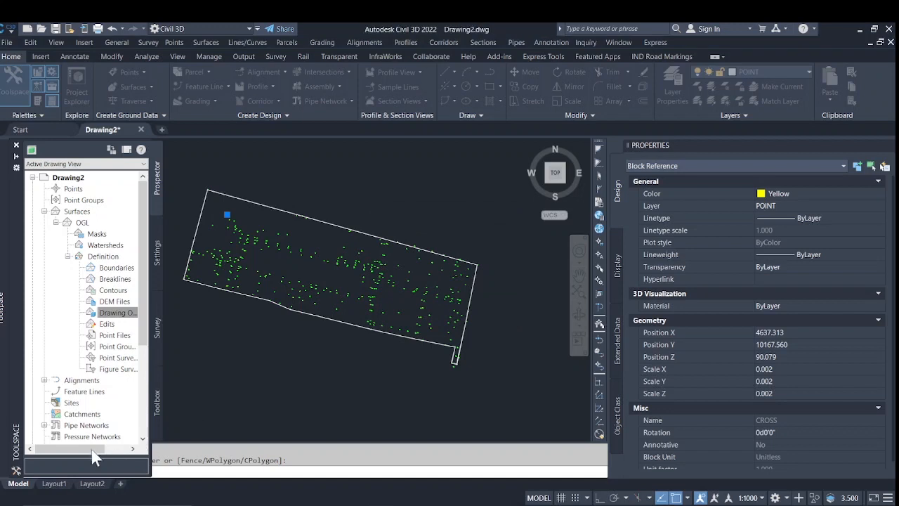
# Step: Add drawing objects of type Blocks to the OGL surface definition, selecting all survey point blocks across the site
pyautogui.moveTo(94, 450); pyautogui.dragTo(106, 448)
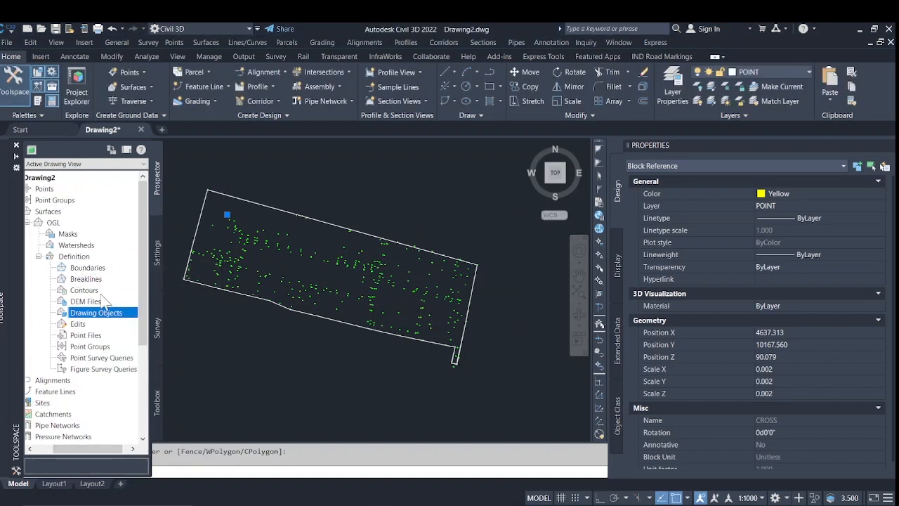
pyautogui.rightClick(112, 322)
pyautogui.click(133, 327)
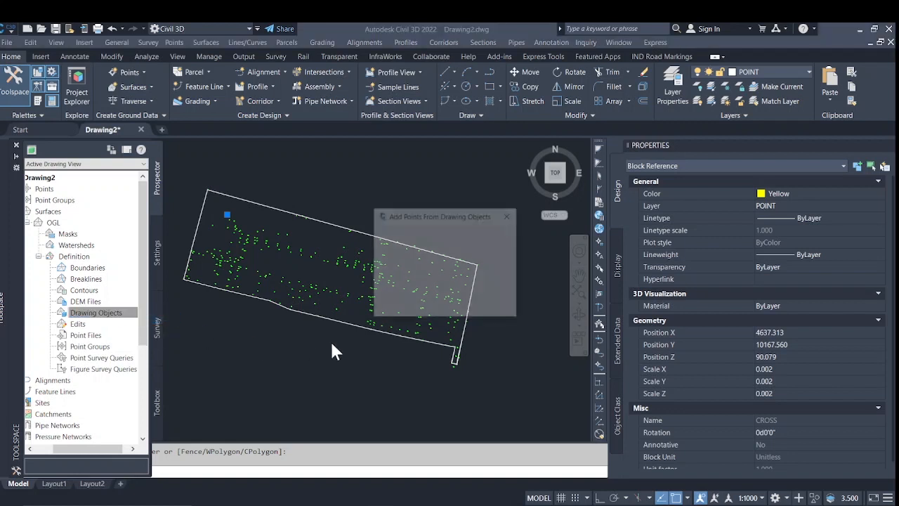
pyautogui.click(438, 246)
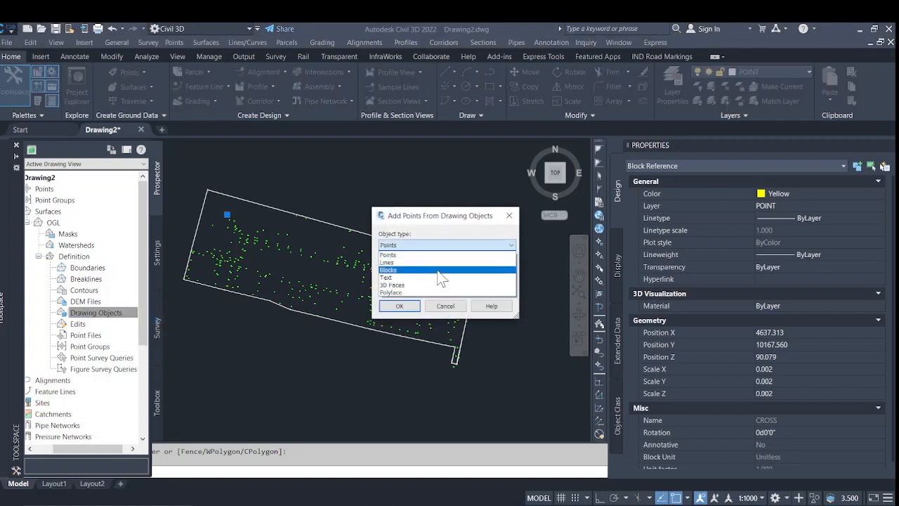
pyautogui.click(438, 268)
pyautogui.click(431, 289)
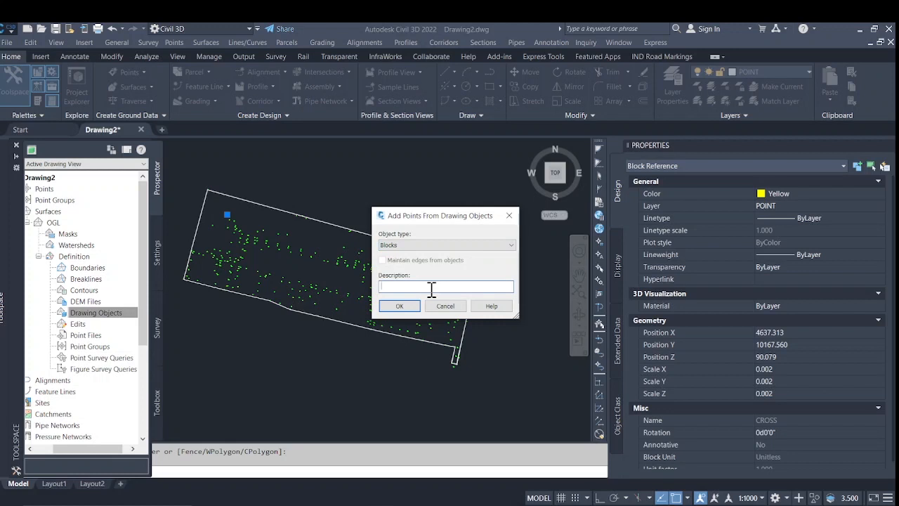
pyautogui.click(415, 308)
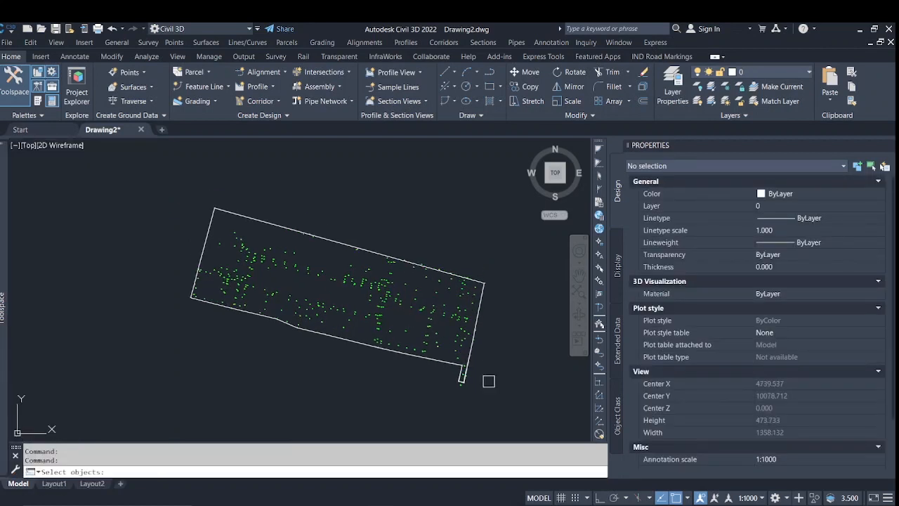
pyautogui.click(505, 402)
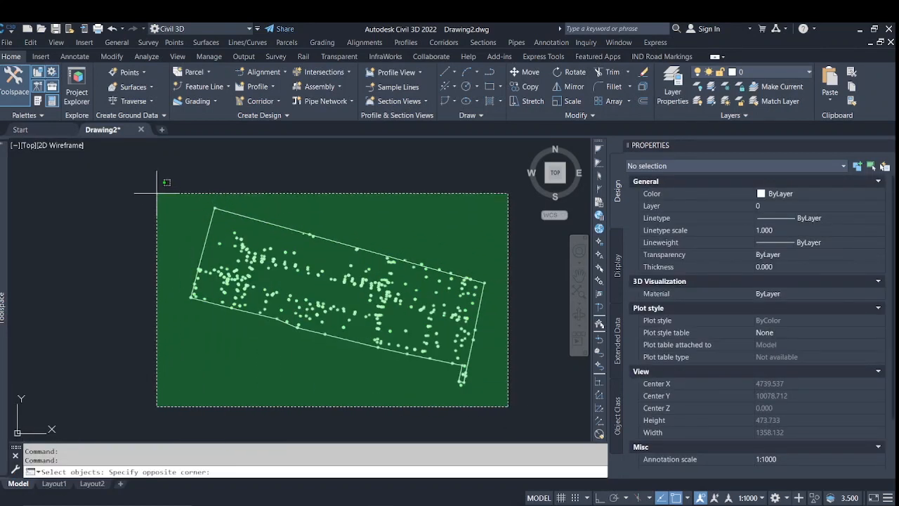
pyautogui.click(157, 194)
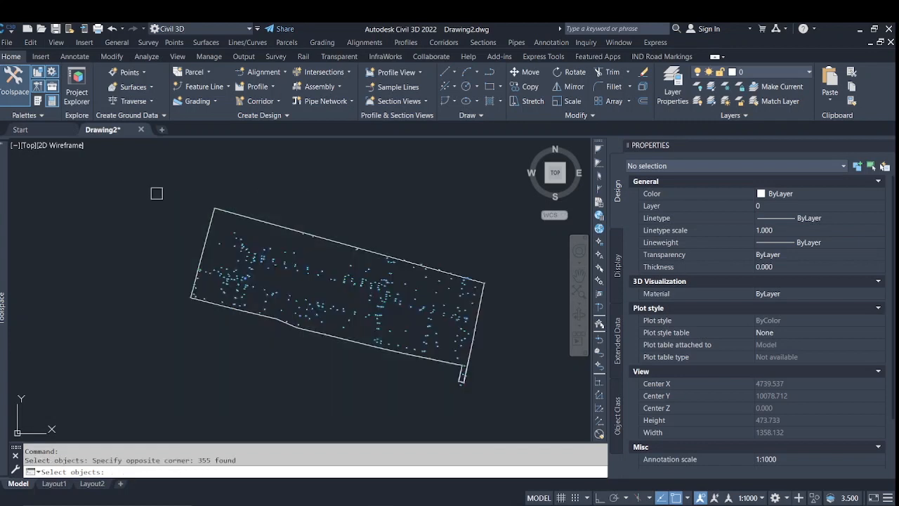
pyautogui.press('Return')
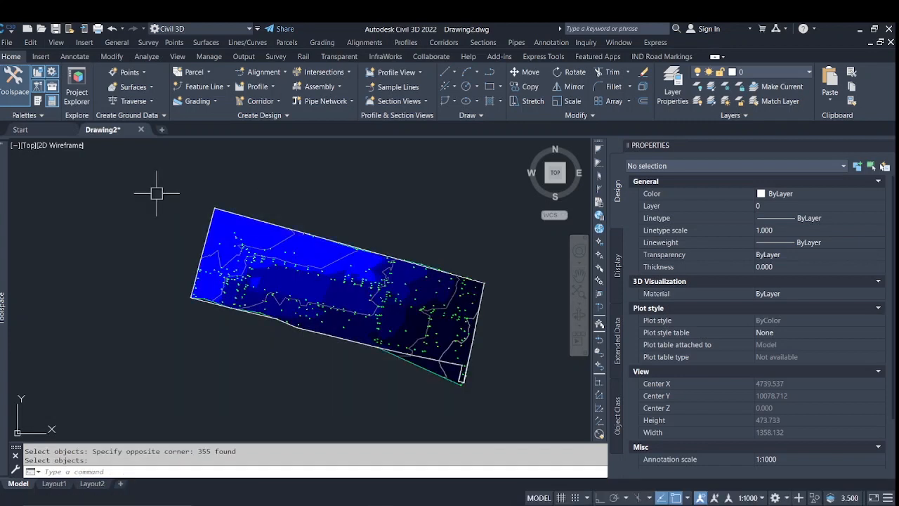
# Step: Turn off the Elevations component in the plan display of the OGL surface's style
pyautogui.click(429, 369)
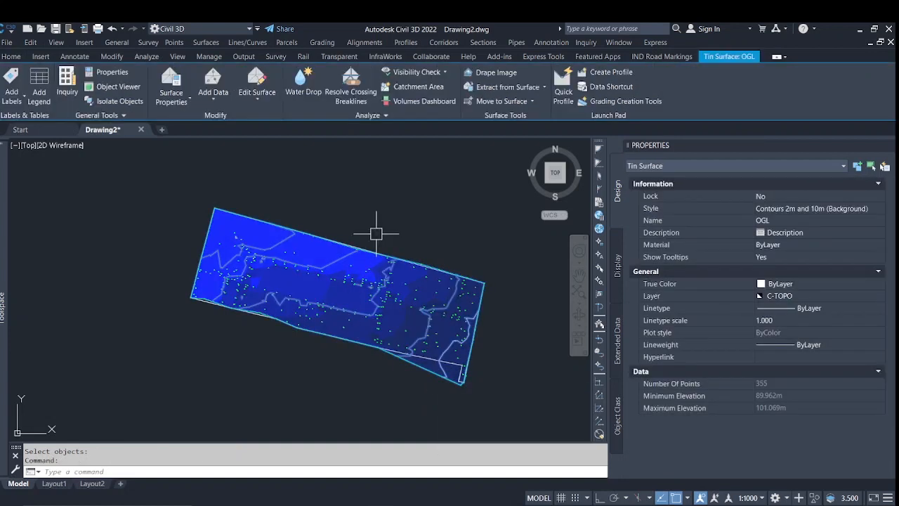
pyautogui.rightClick(406, 203)
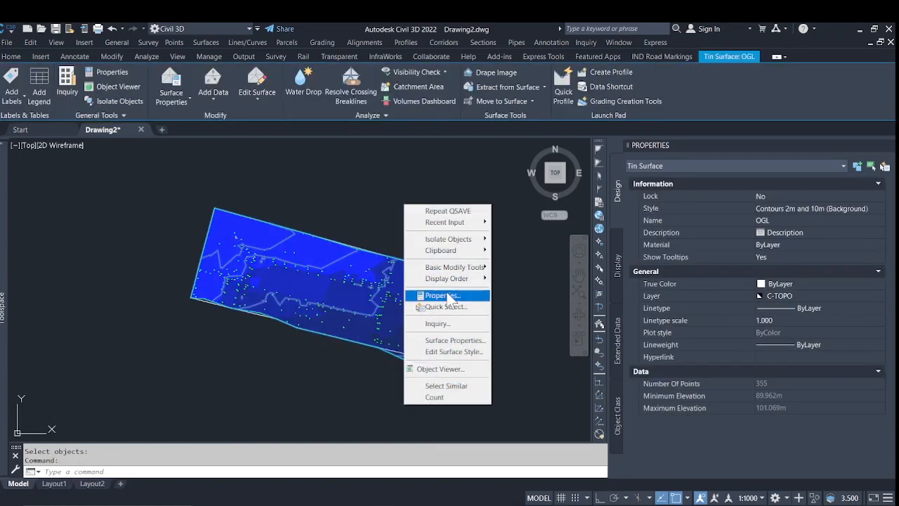
pyautogui.click(454, 351)
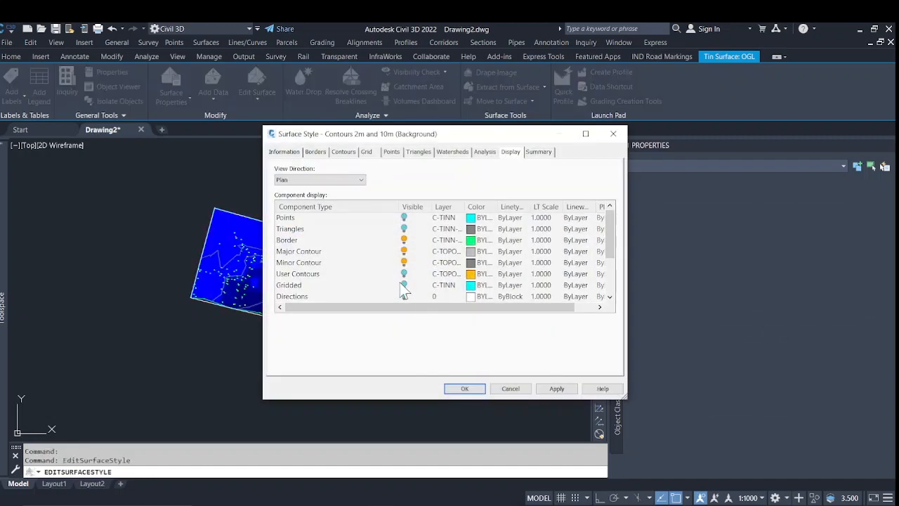
pyautogui.moveTo(611, 242); pyautogui.dragTo(614, 290)
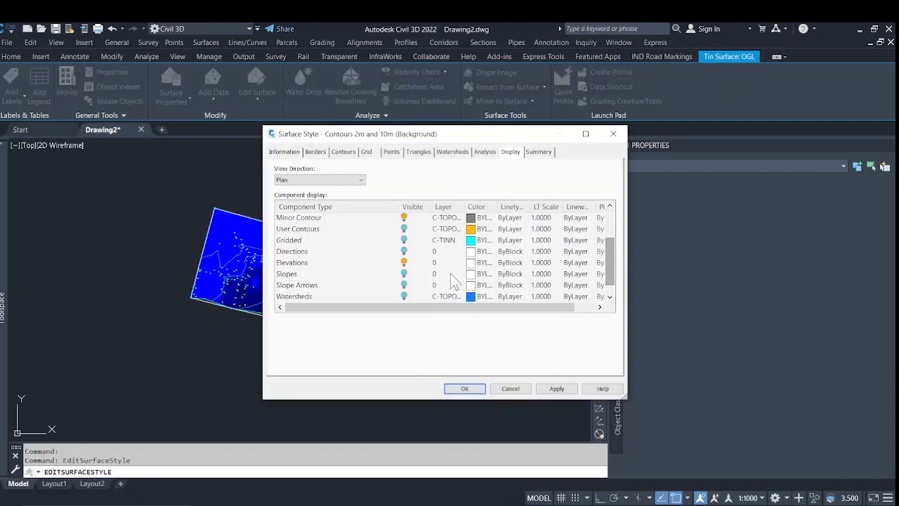
pyautogui.click(404, 262)
pyautogui.click(556, 390)
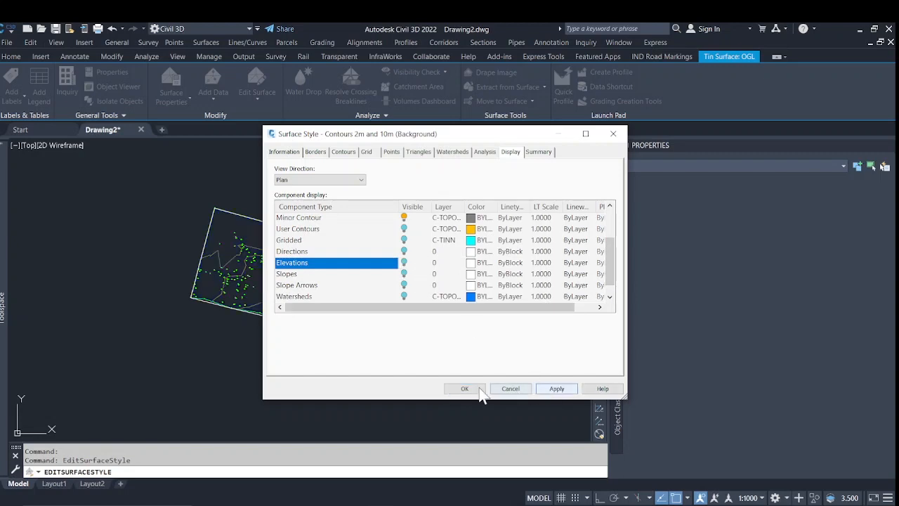
pyautogui.click(460, 388)
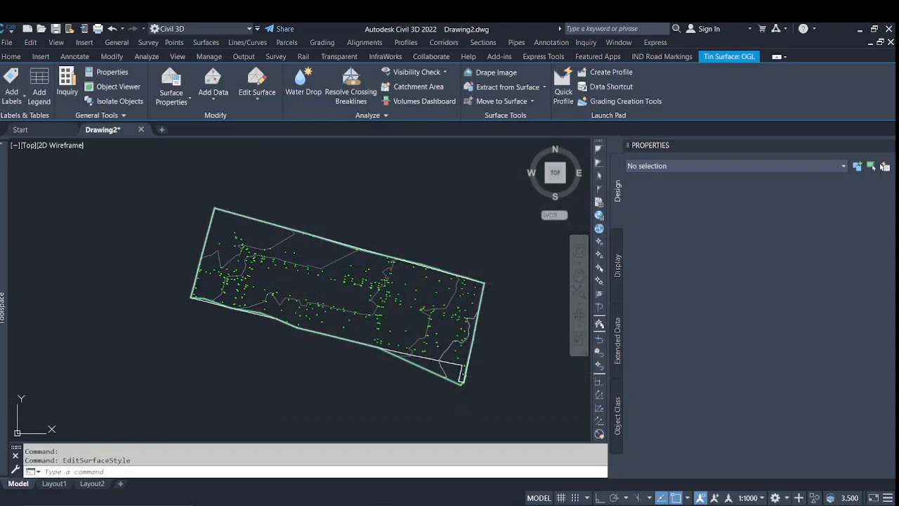
# Step: Set the elevation of the site boundary polyline to 95
pyautogui.scroll(-2, 345, 372)
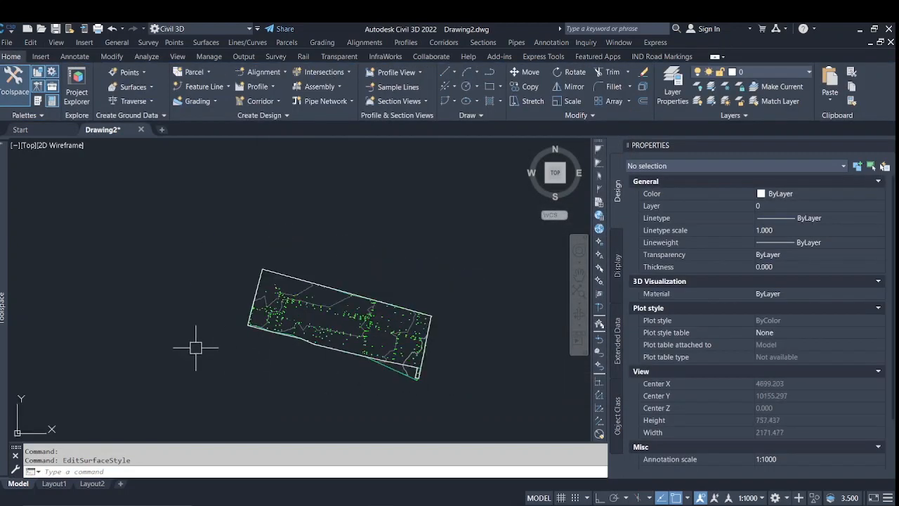
pyautogui.scroll(6, 416, 371)
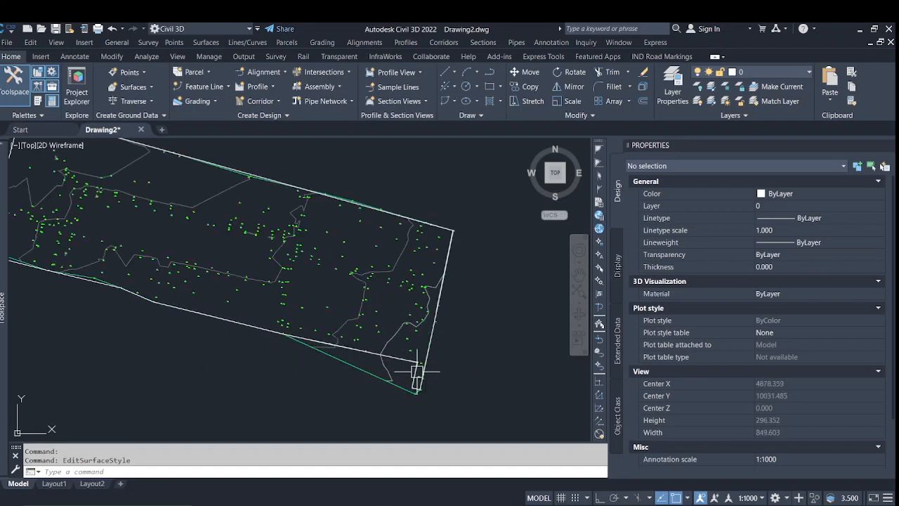
pyautogui.scroll(10, 422, 369)
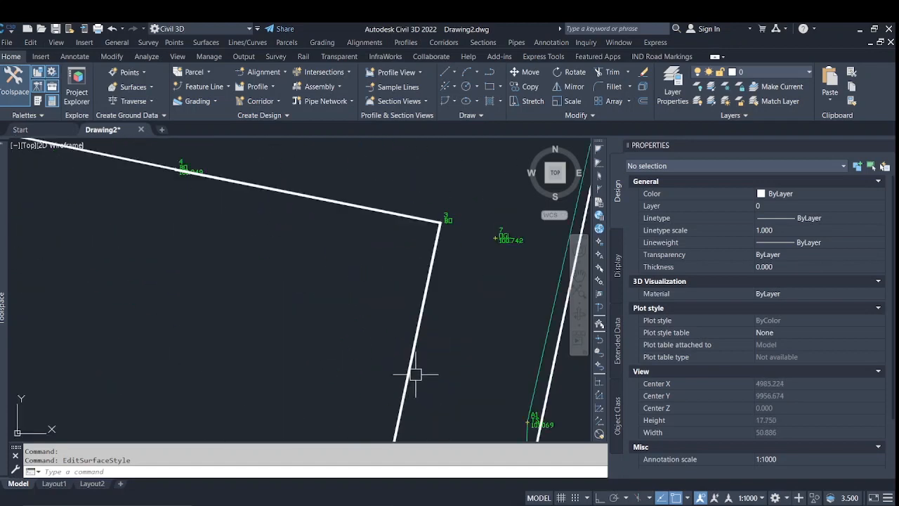
pyautogui.scroll(-5, 434, 362)
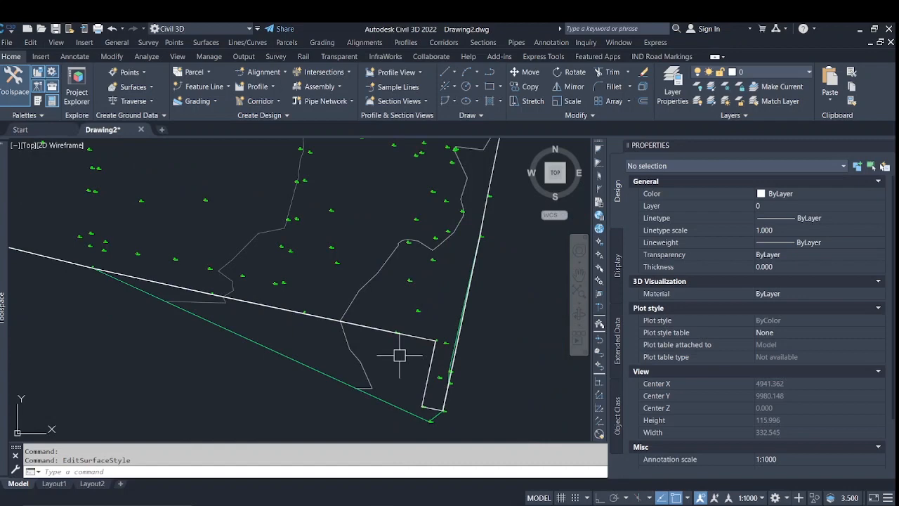
pyautogui.click(377, 327)
pyautogui.scroll(-5, 377, 326)
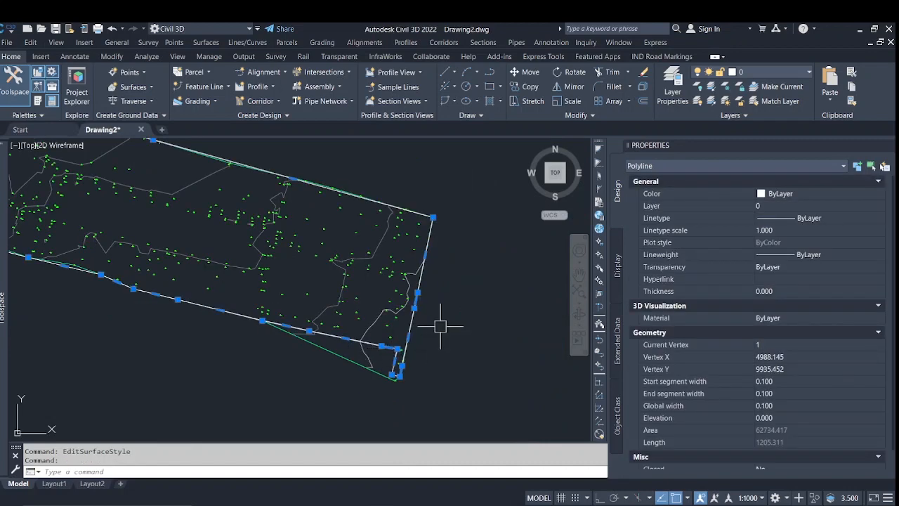
pyautogui.moveTo(438, 321); pyautogui.dragTo(512, 351, button='middle')
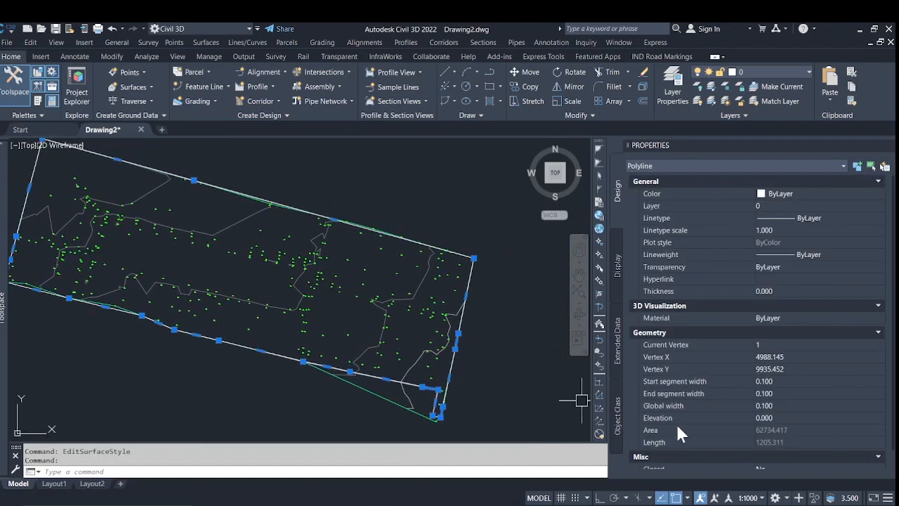
pyautogui.click(780, 418)
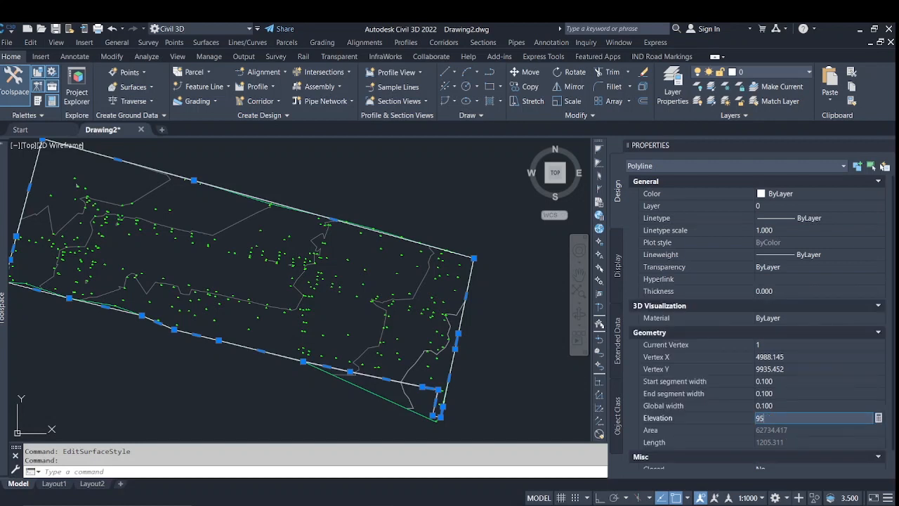
pyautogui.write('95')
pyautogui.press('Return')
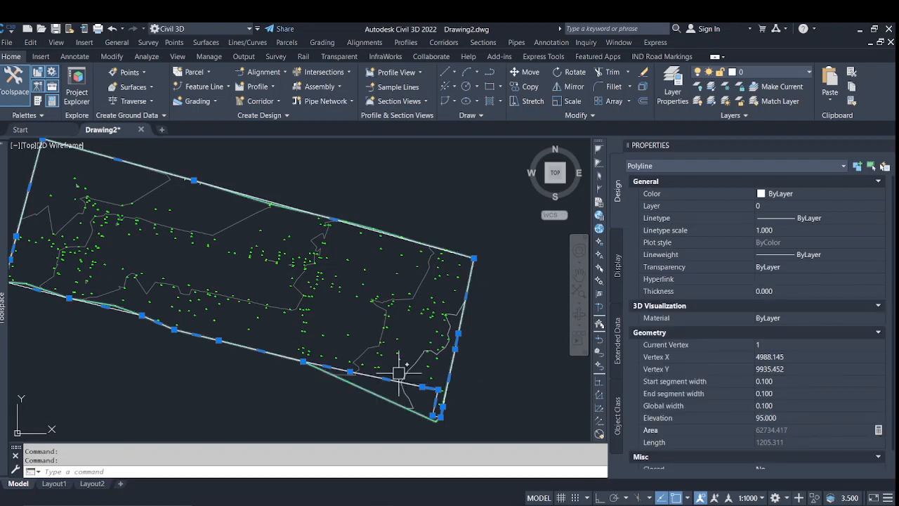
pyautogui.press('Escape')
pyautogui.press('Escape')
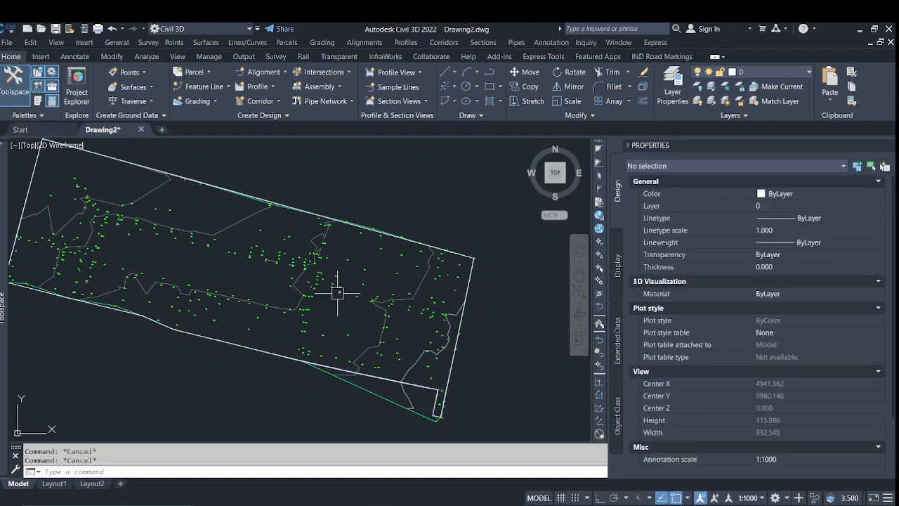
# Step: Examine the elevation labels of the survey points in the eastern half of the site
pyautogui.scroll(10, 353, 298)
pyautogui.scroll(-5, 349, 309)
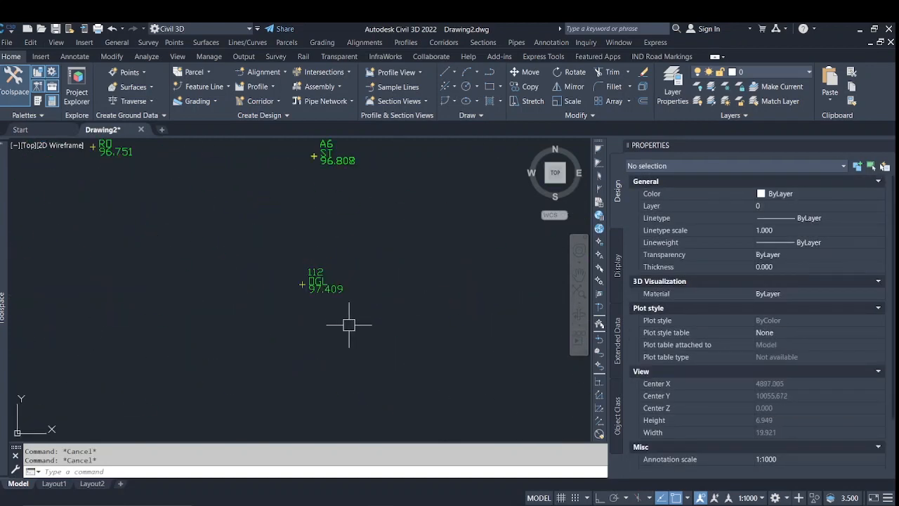
pyautogui.scroll(5, 349, 269)
pyautogui.scroll(-15, 351, 277)
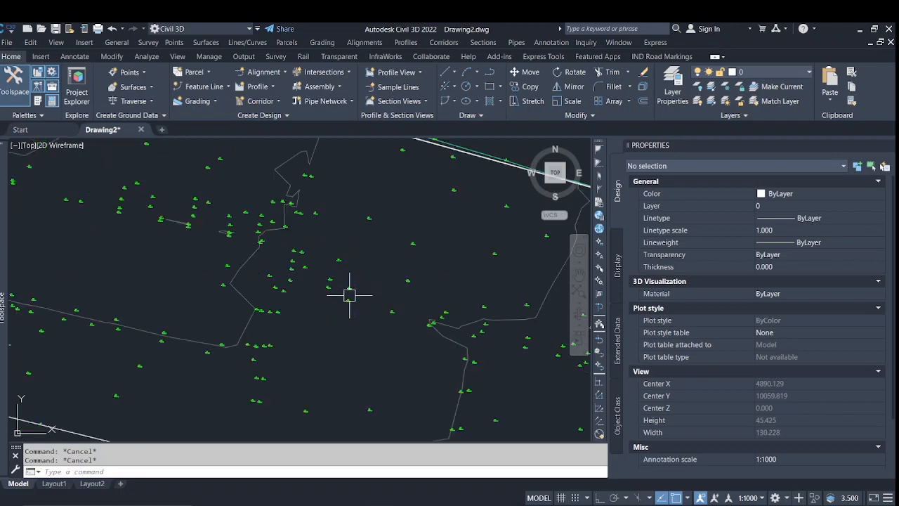
pyautogui.scroll(3, 341, 290)
pyautogui.scroll(-2, 342, 289)
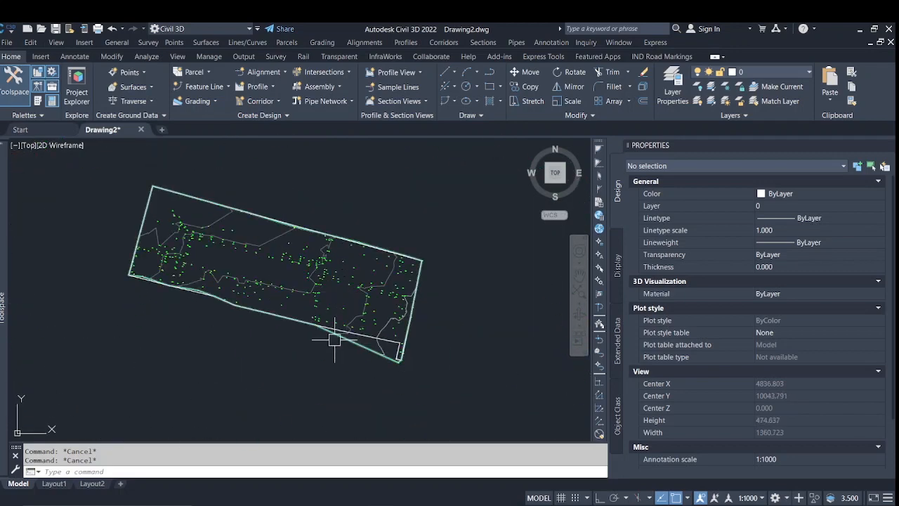
# Step: Create a TIN surface named "95 RL Surface" with the Contours 2m and 10m (Background) style
pyautogui.moveTo(2, 339)
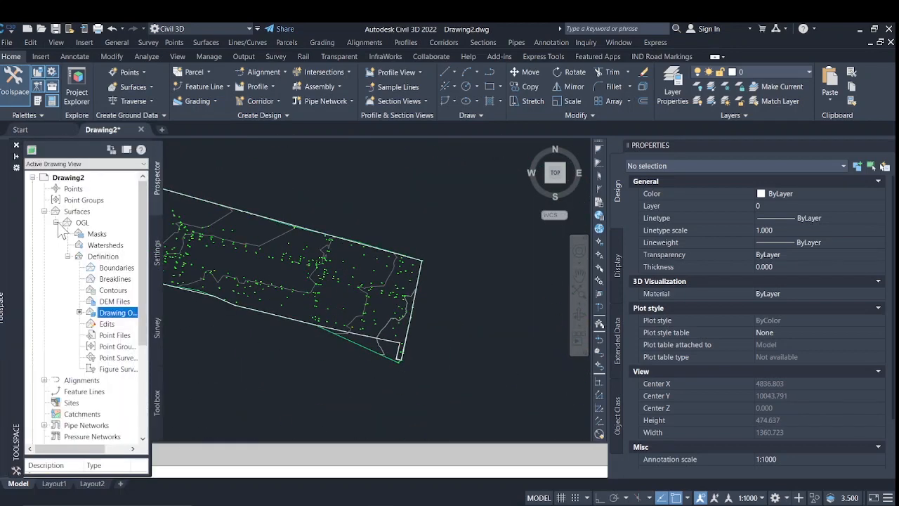
pyautogui.click(55, 222)
pyautogui.click(75, 211)
pyautogui.rightClick(76, 212)
pyautogui.click(113, 219)
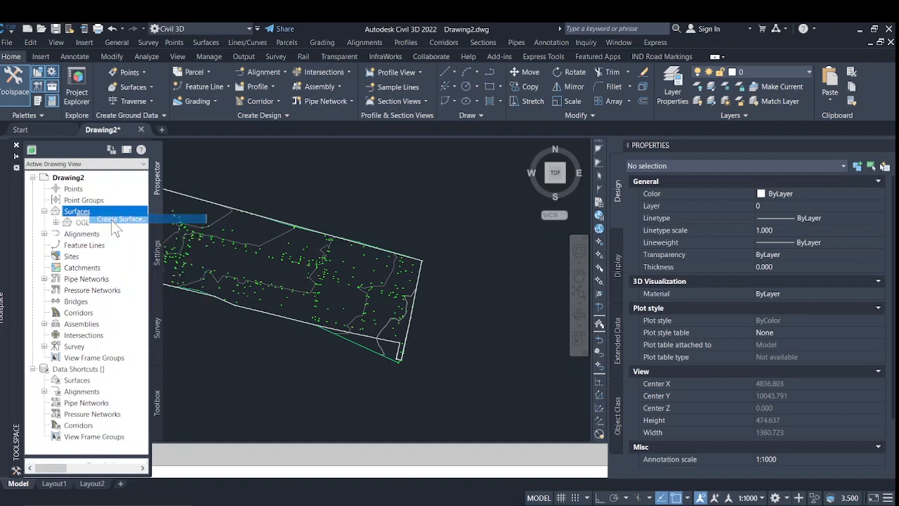
pyautogui.click(548, 232)
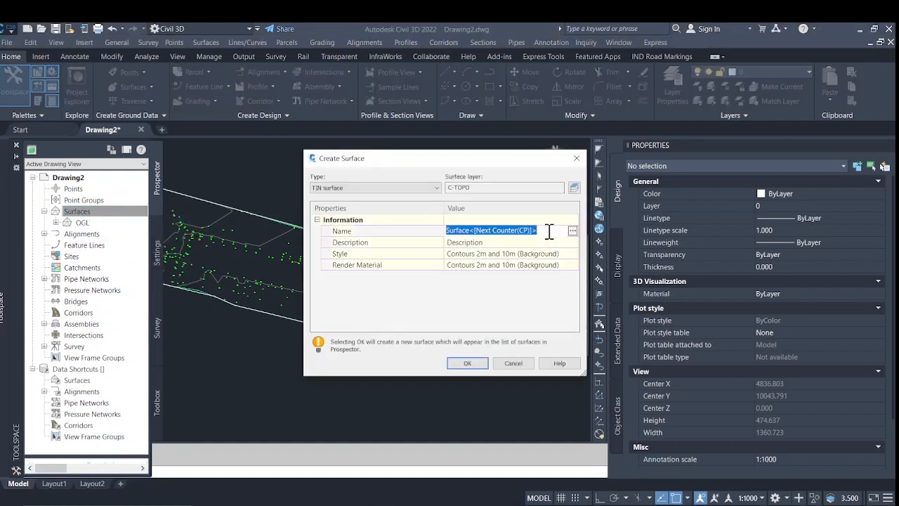
pyautogui.write('95 RL Surface')
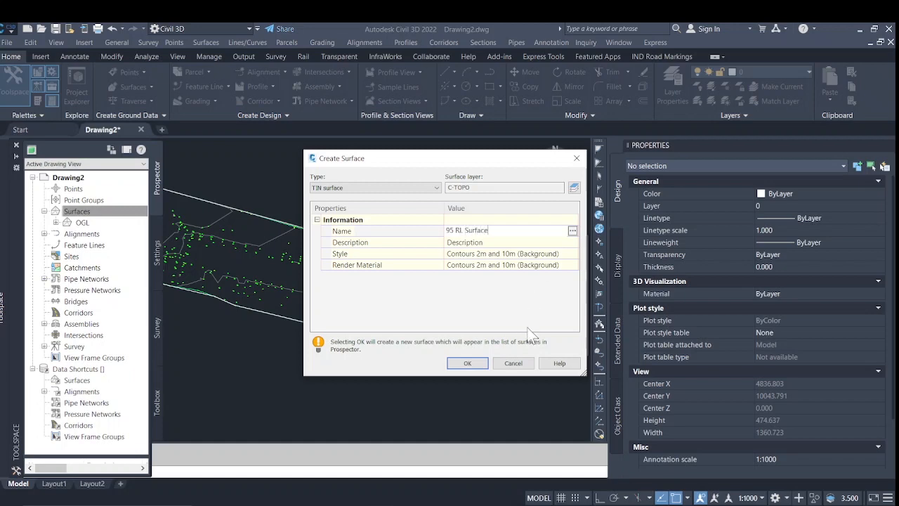
pyautogui.click(463, 364)
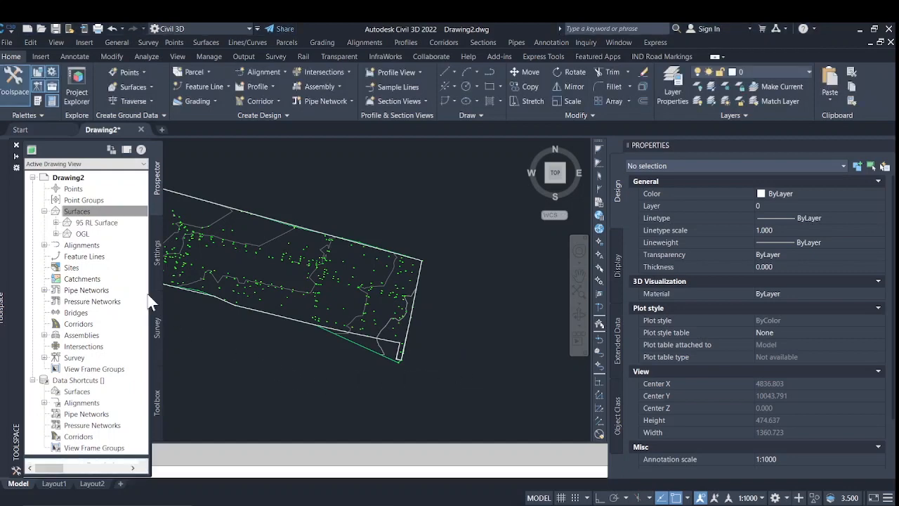
pyautogui.click(76, 211)
pyautogui.click(295, 360)
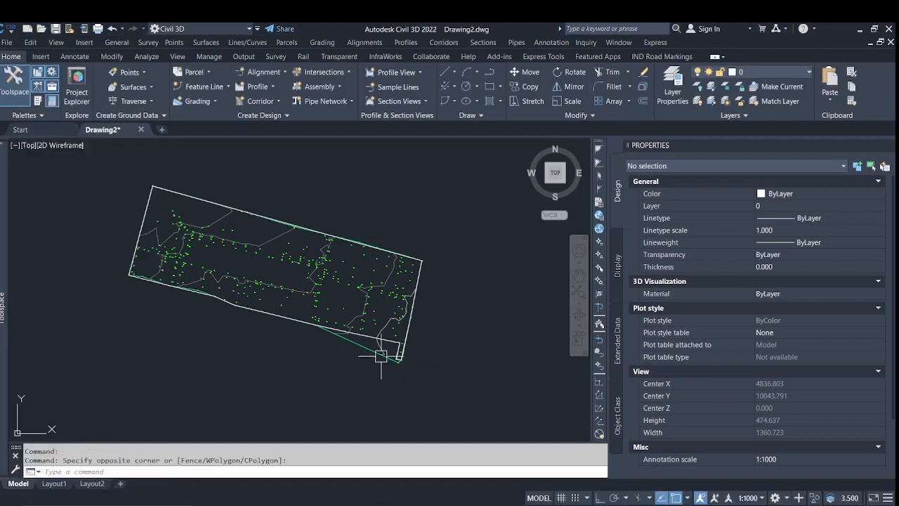
# Step: Add the site boundary polyline to the 95 RL Surface definition as a Standard breakline with the description "95 RL"
pyautogui.scroll(6, 393, 355)
pyautogui.click(415, 345)
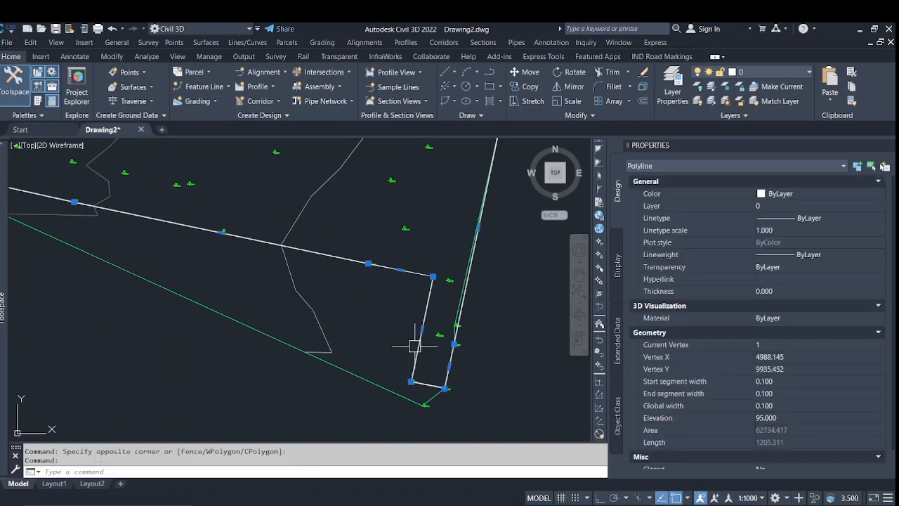
pyautogui.scroll(-8, 366, 337)
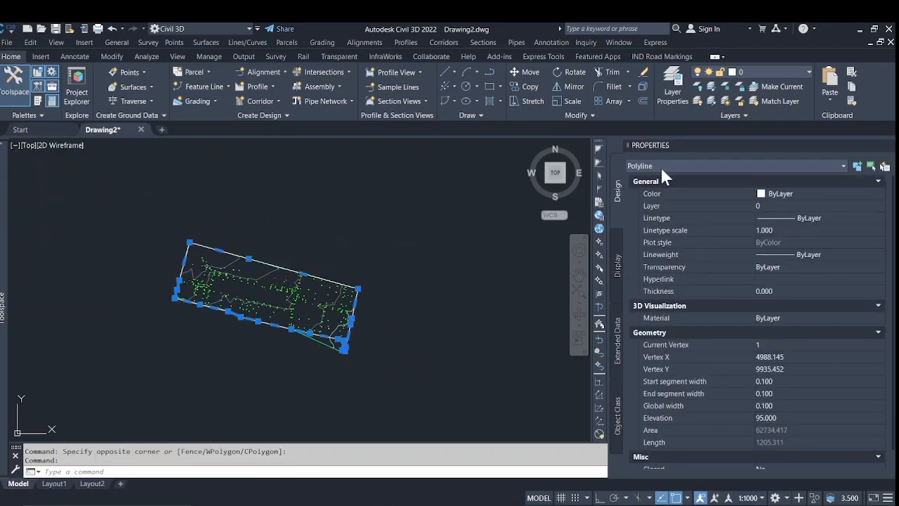
pyautogui.scroll(5, 313, 351)
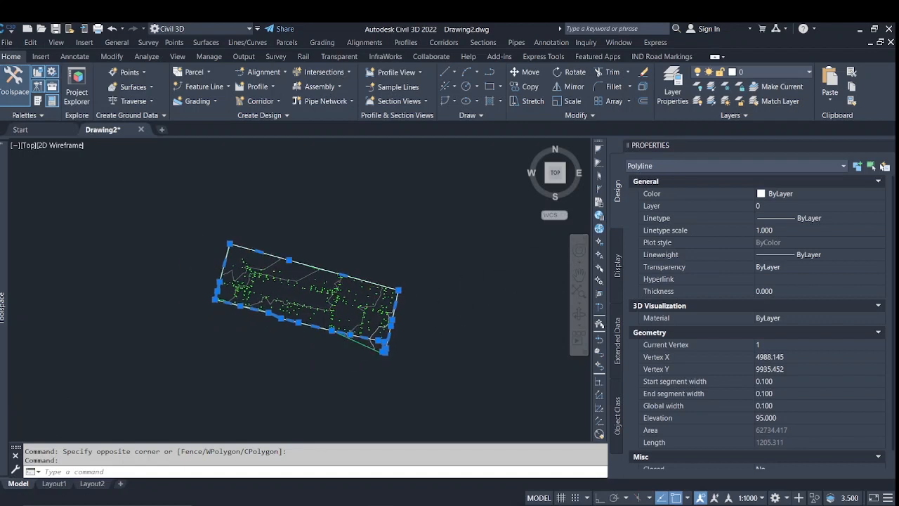
pyautogui.scroll(-3, 315, 358)
pyautogui.moveTo(3, 306)
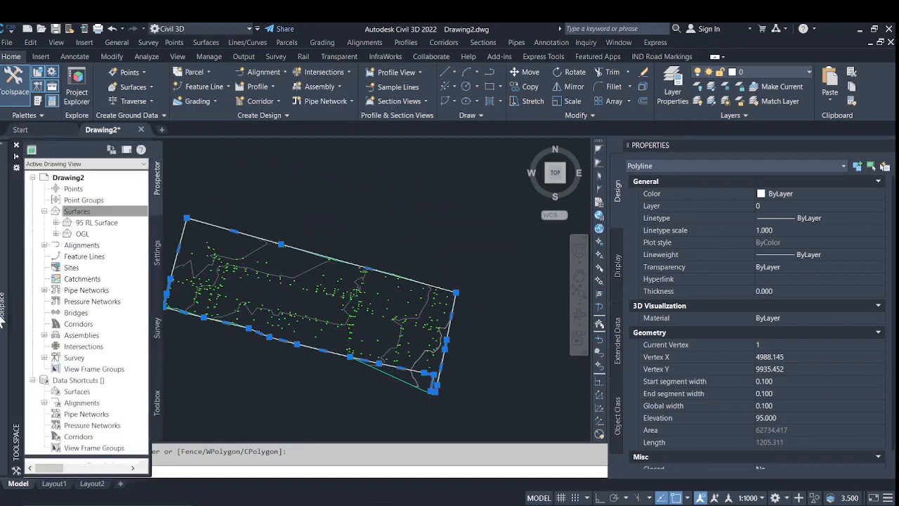
pyautogui.click(56, 223)
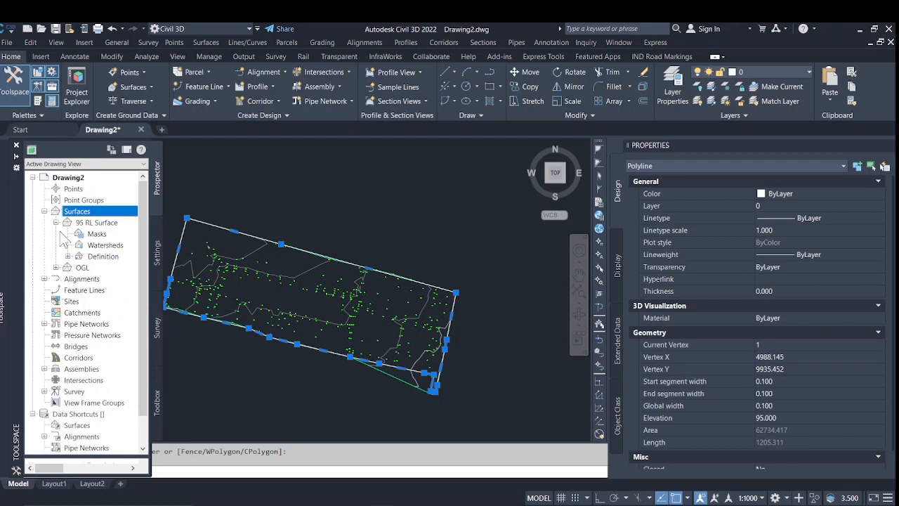
pyautogui.click(68, 257)
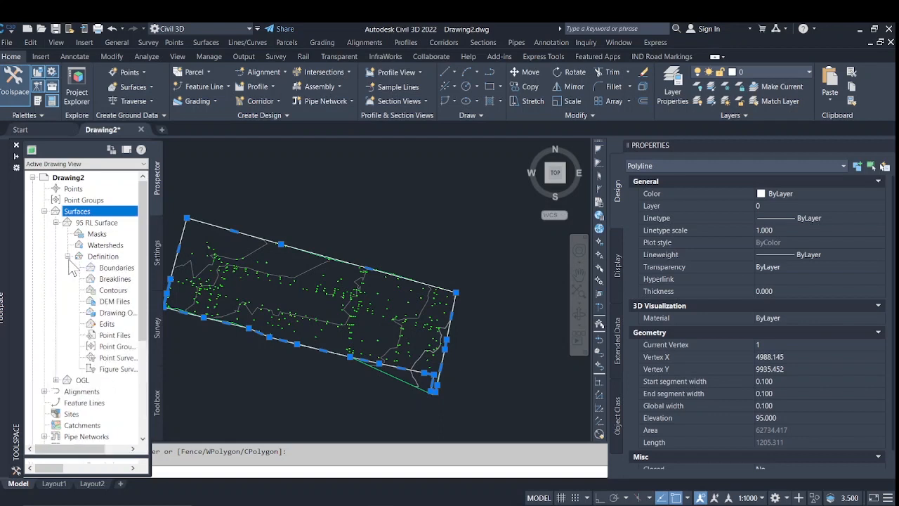
pyautogui.rightClick(120, 282)
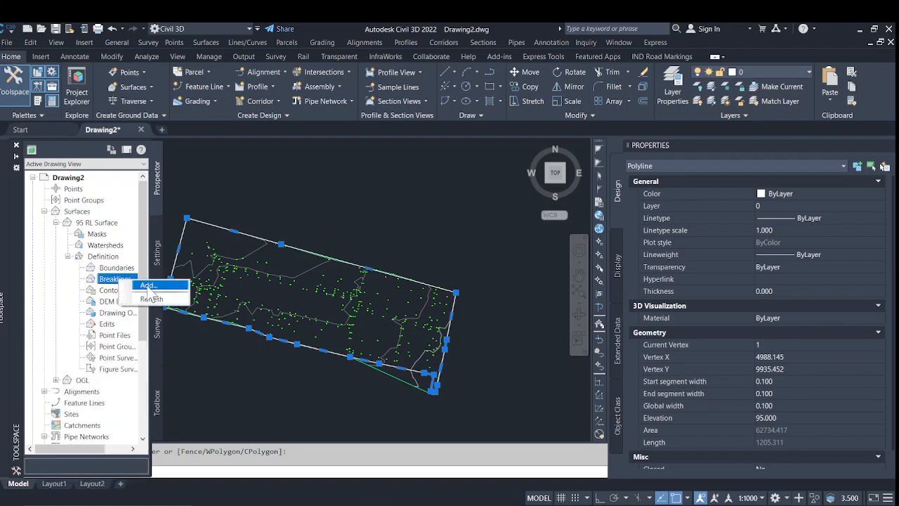
pyautogui.click(148, 285)
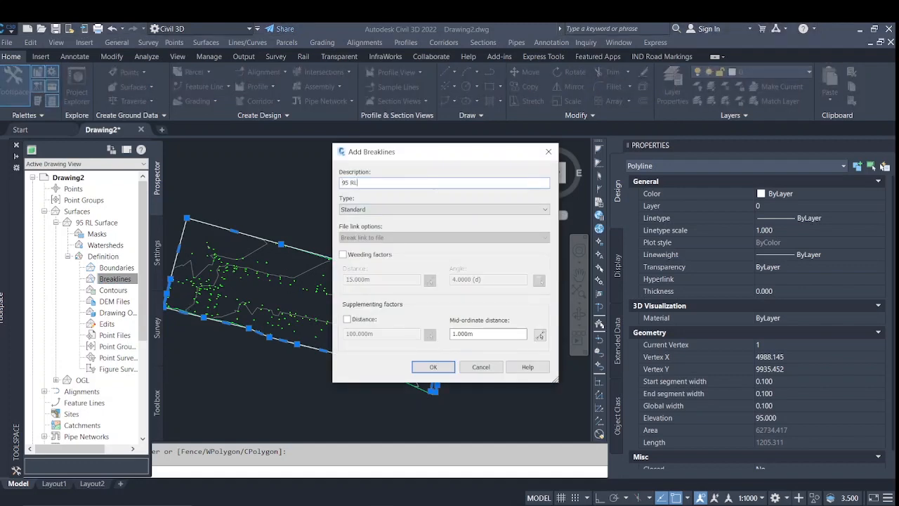
pyautogui.click(433, 367)
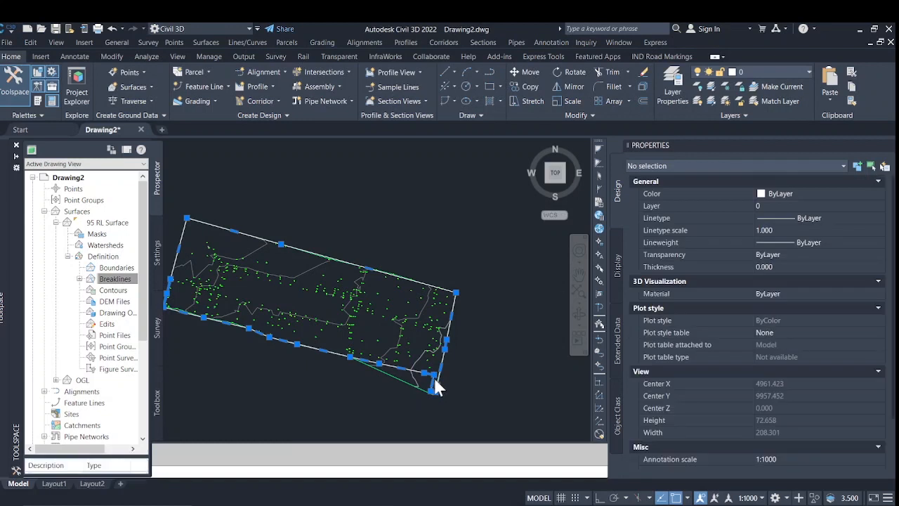
pyautogui.click(82, 284)
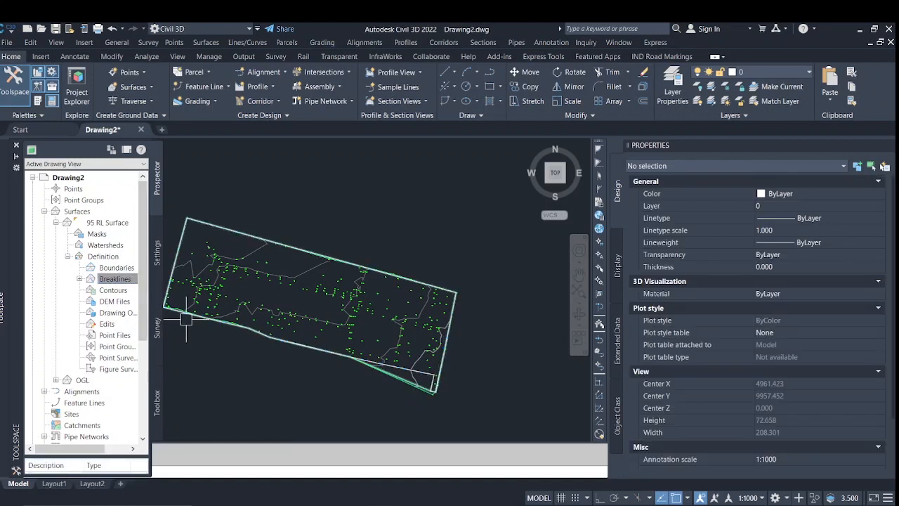
# Step: Select both the 95 RL Surface and the OGL surface and open them together in the Object Viewer
pyautogui.moveTo(1, 298)
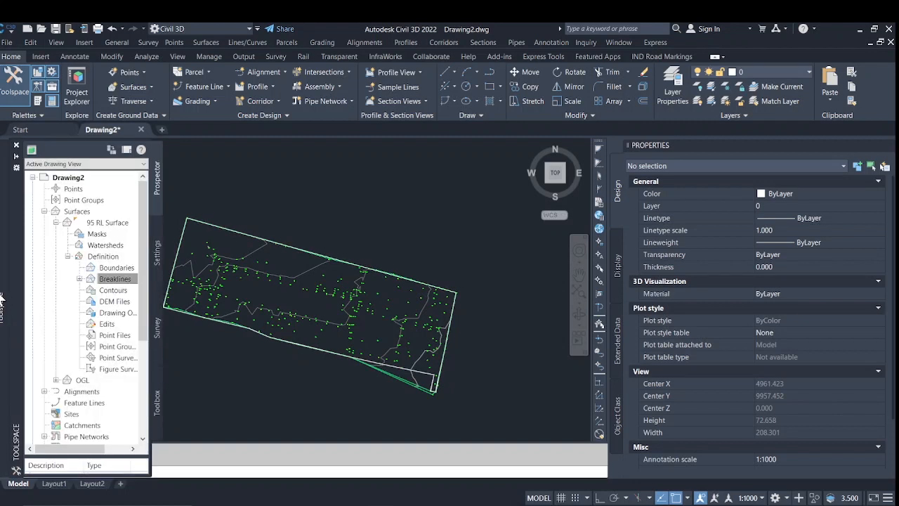
pyautogui.click(109, 224)
pyautogui.rightClick(112, 232)
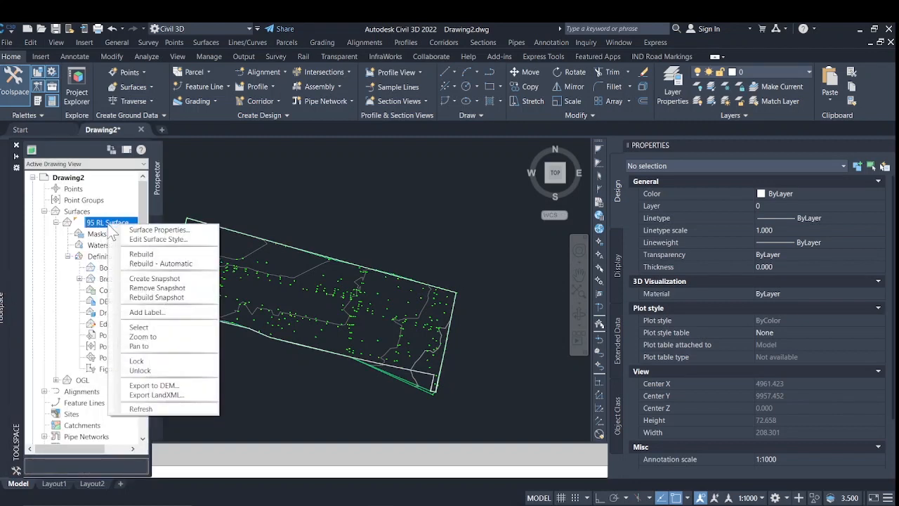
pyautogui.click(160, 324)
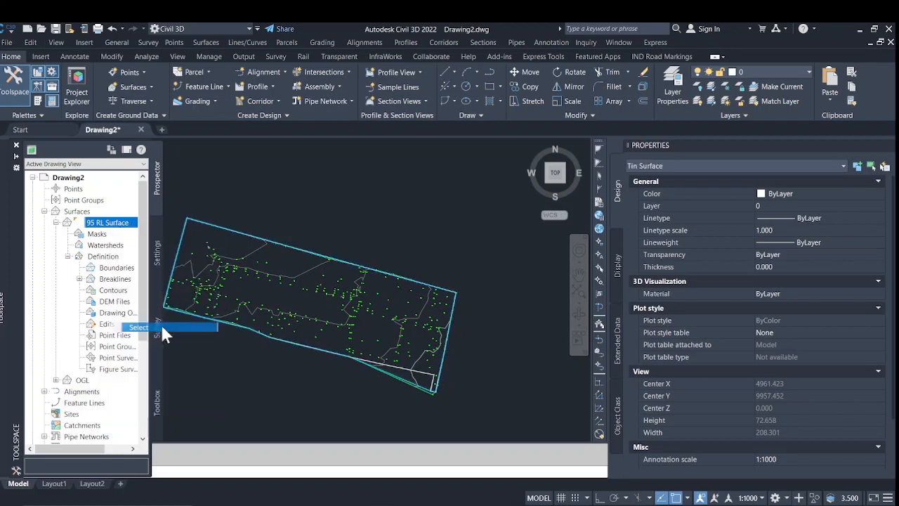
pyautogui.click(56, 223)
pyautogui.rightClick(82, 235)
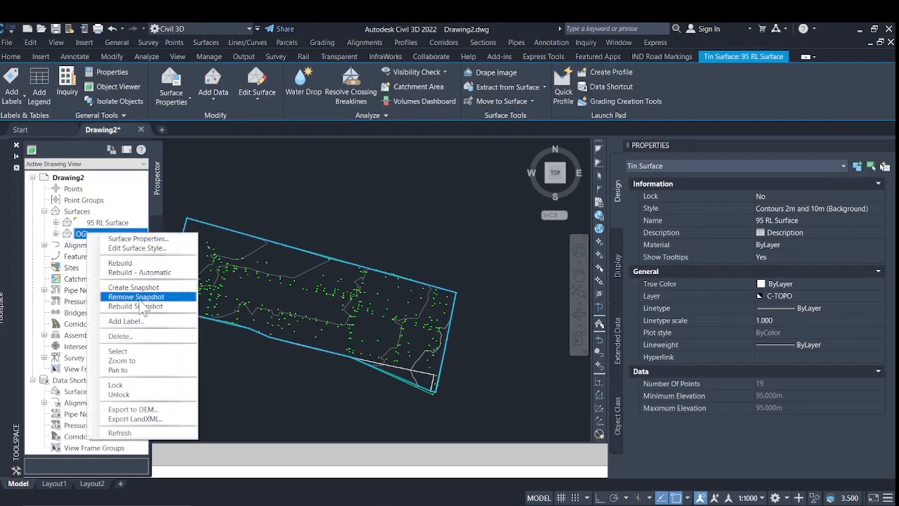
pyautogui.click(120, 354)
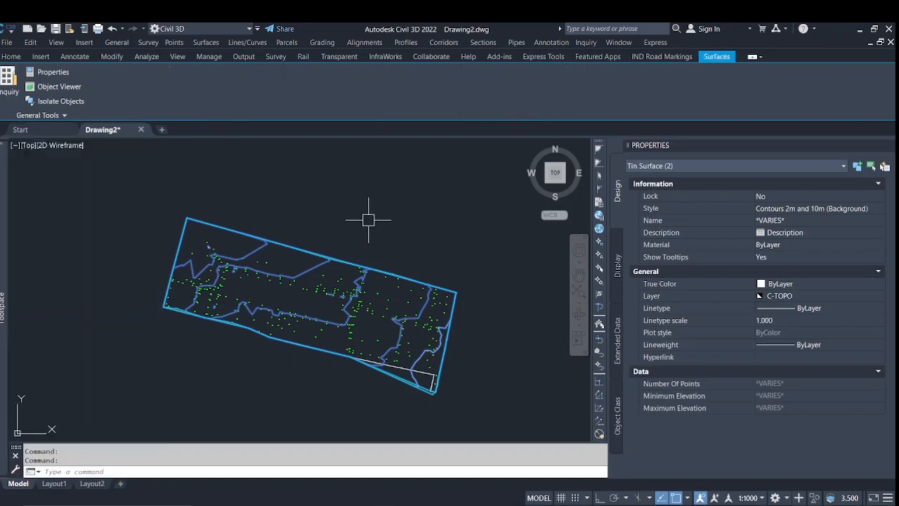
pyautogui.rightClick(367, 220)
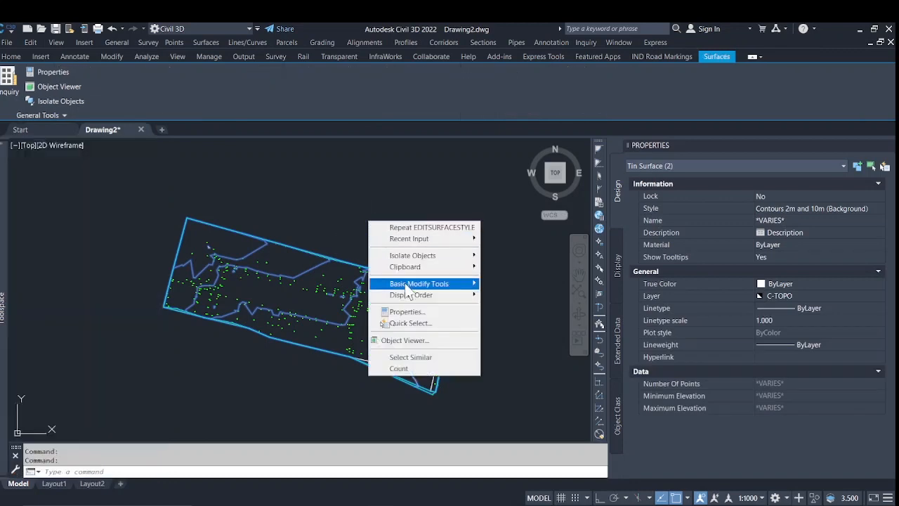
pyautogui.click(422, 340)
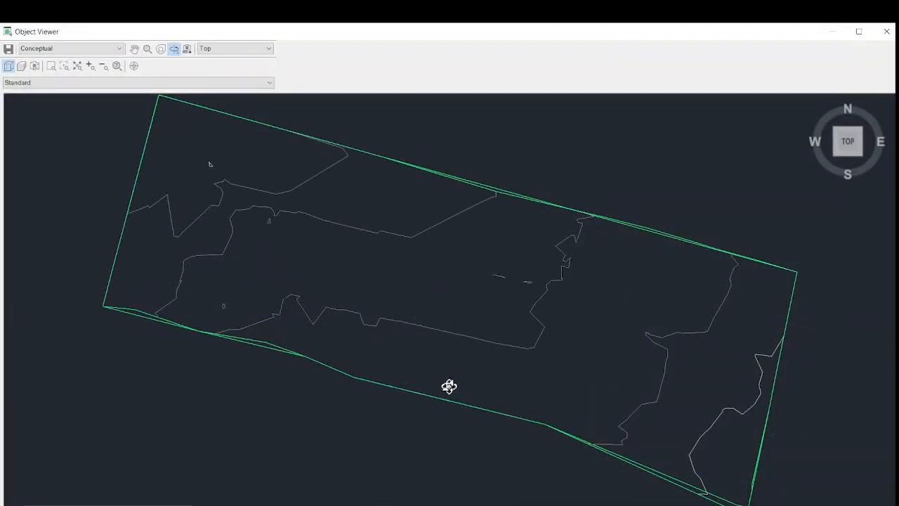
# Step: Inspect the 95 RL Surface and the OGL surface together in 3D, and close the Object Viewer
pyautogui.moveTo(447, 386)
pyautogui.mouseDown()
pyautogui.moveTo(442, 191)
pyautogui.moveTo(462, 213)
pyautogui.moveTo(430, 275)
pyautogui.moveTo(454, 253)
pyautogui.moveTo(455, 237)
pyautogui.moveTo(372, 245)
pyautogui.moveTo(522, 274)
pyautogui.moveTo(451, 309)
pyautogui.moveTo(372, 316)
pyautogui.moveTo(474, 319)
pyautogui.moveTo(415, 328)
pyautogui.moveTo(435, 334)
pyautogui.moveTo(548, 325)
pyautogui.moveTo(403, 328)
pyautogui.moveTo(444, 313)
pyautogui.moveTo(672, 161)
pyautogui.mouseUp()
pyautogui.click(887, 31)
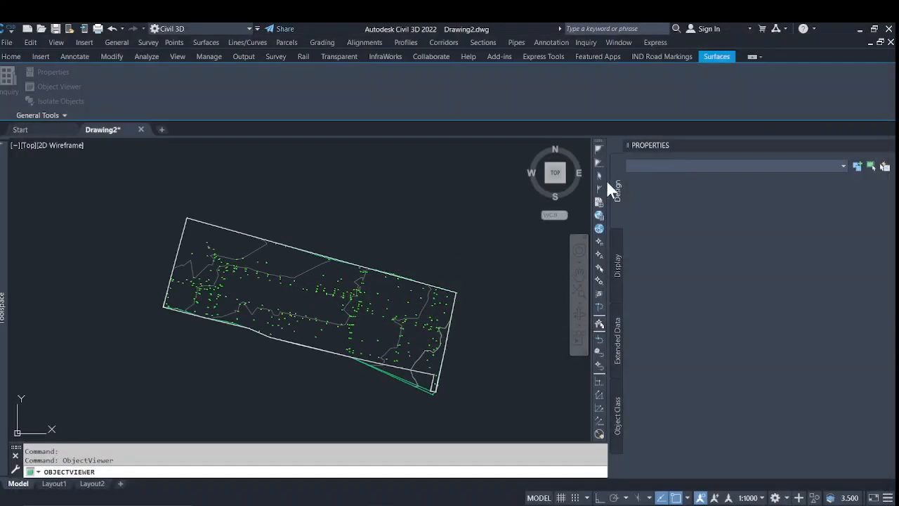
# Step: Add the site boundary polyline to the 95 RL Surface as an Outer boundary with non-destructive breakline enabled
pyautogui.scroll(5, 380, 354)
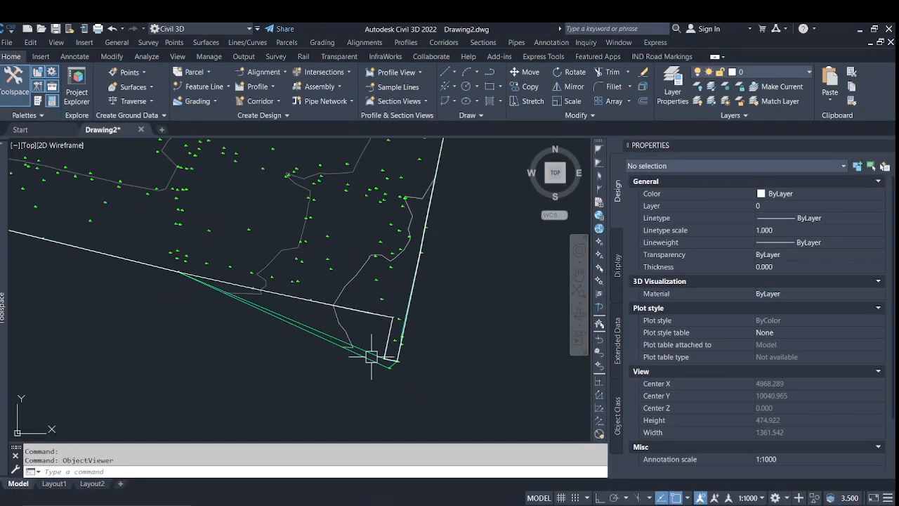
pyautogui.scroll(6, 371, 357)
pyautogui.click(371, 354)
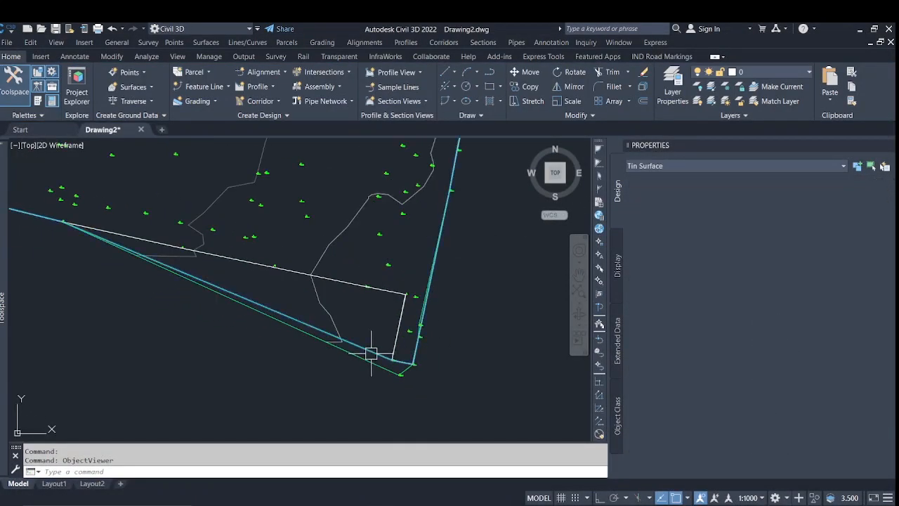
pyautogui.click(216, 99)
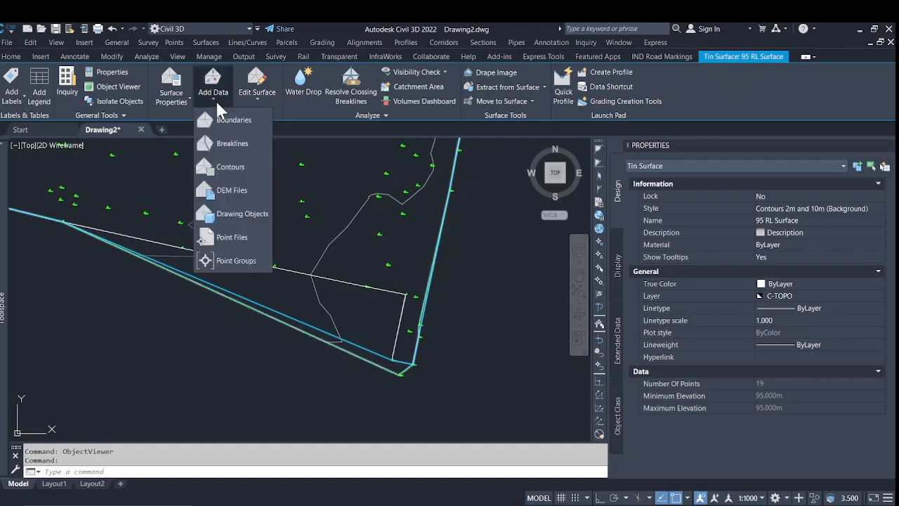
pyautogui.click(222, 119)
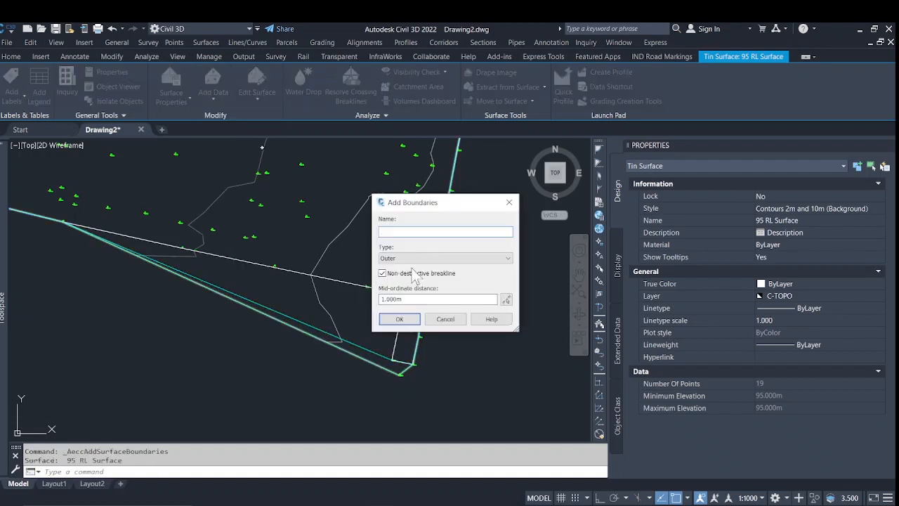
pyautogui.click(399, 319)
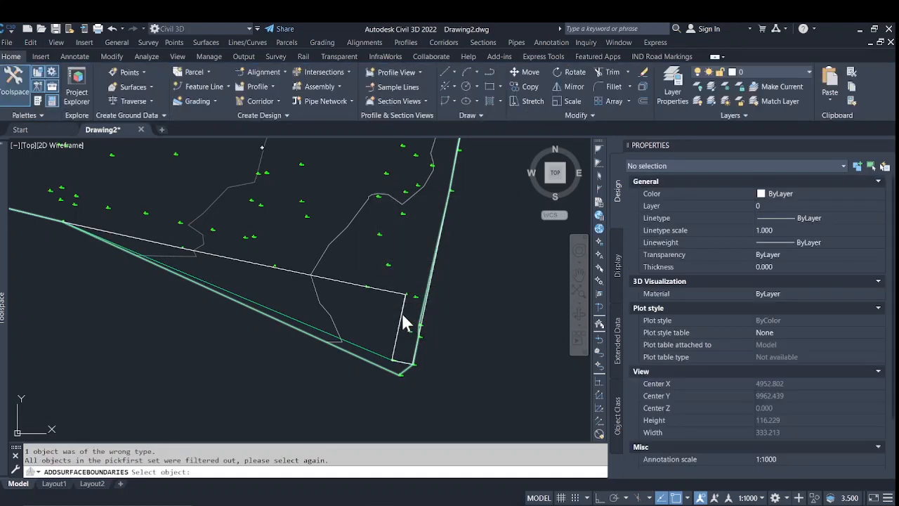
pyautogui.click(403, 314)
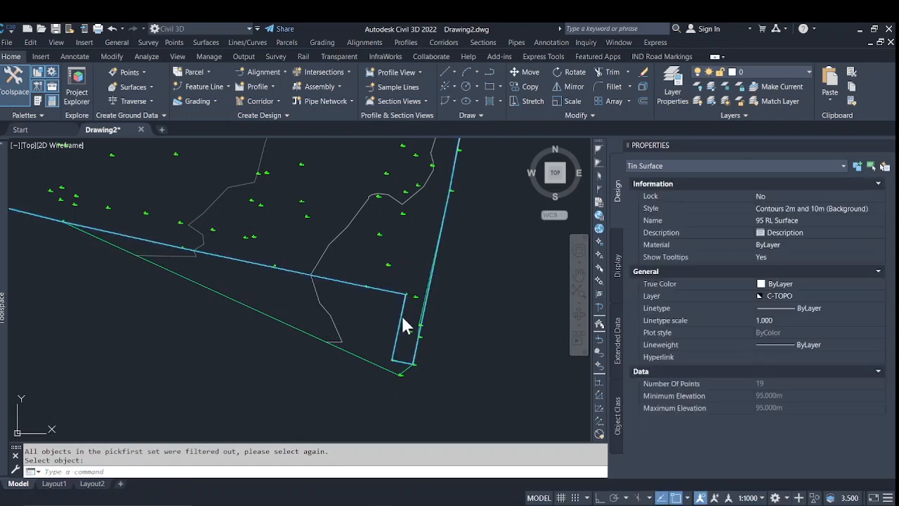
pyautogui.press('Escape')
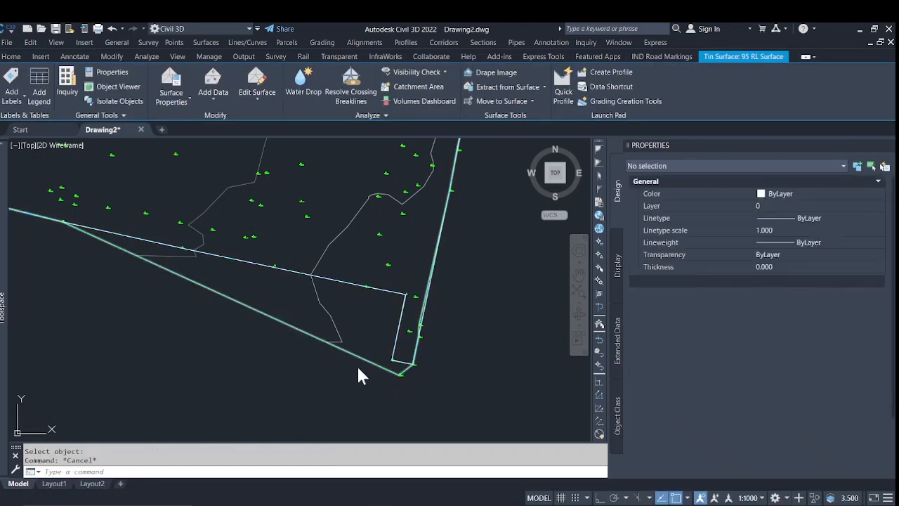
# Step: Add the site boundary polyline to the OGL surface as an Outer boundary with non-destructive breakline enabled
pyautogui.click(346, 384)
pyautogui.click(338, 326)
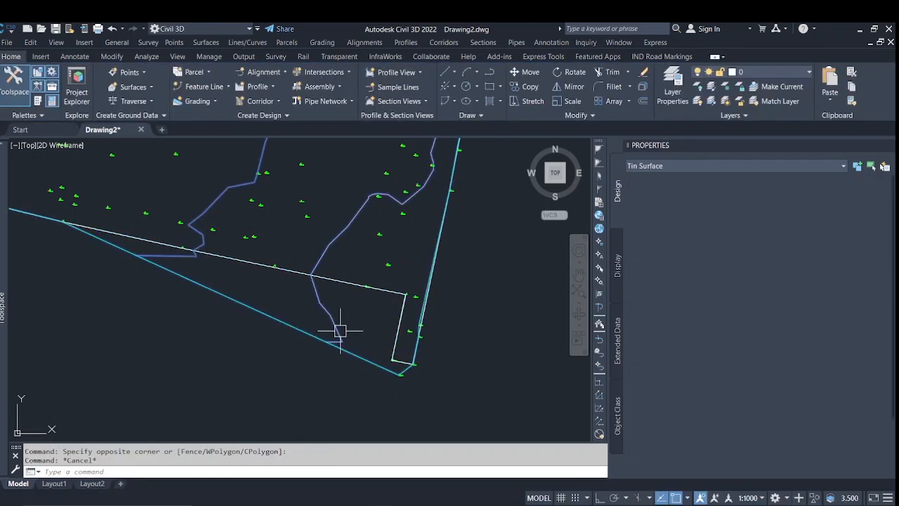
pyautogui.click(210, 97)
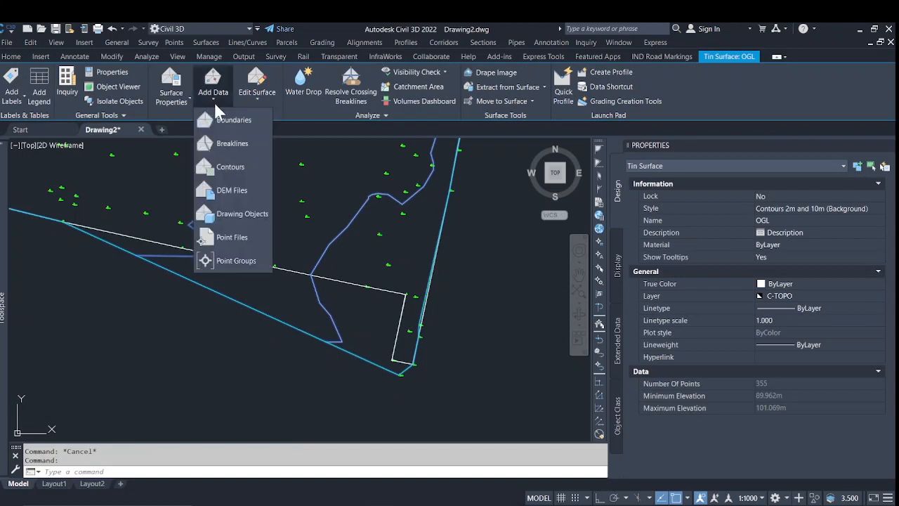
pyautogui.click(229, 121)
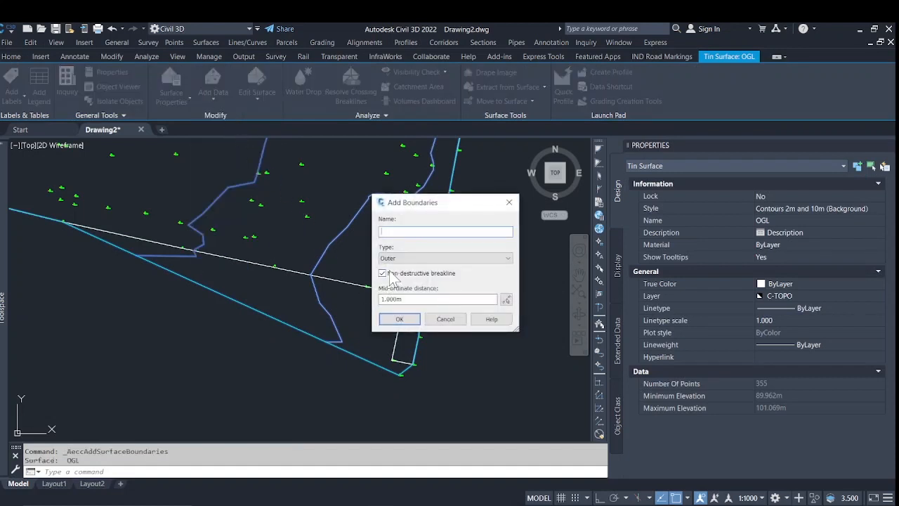
pyautogui.click(399, 320)
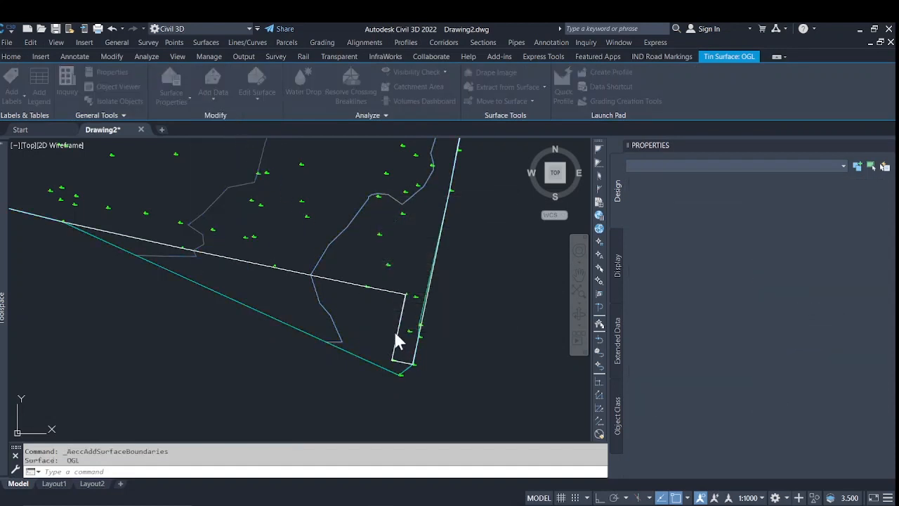
pyautogui.click(398, 335)
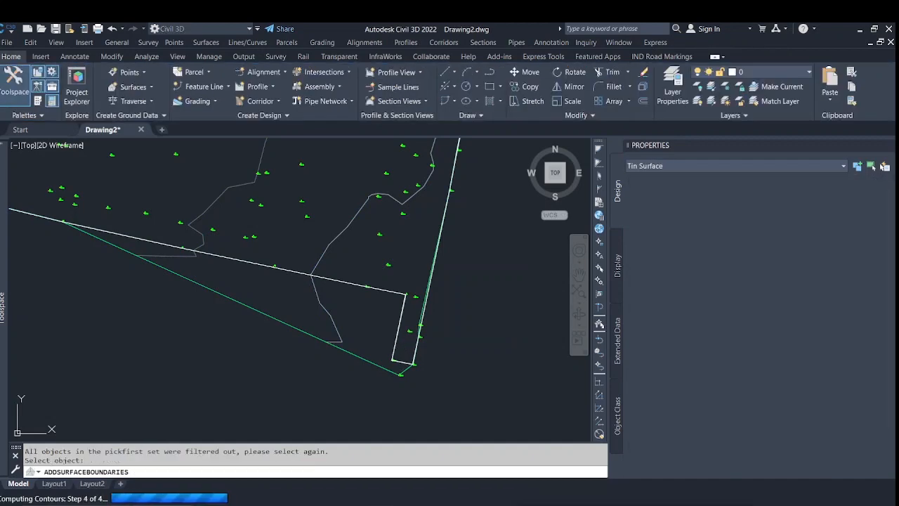
pyautogui.scroll(-6, 394, 333)
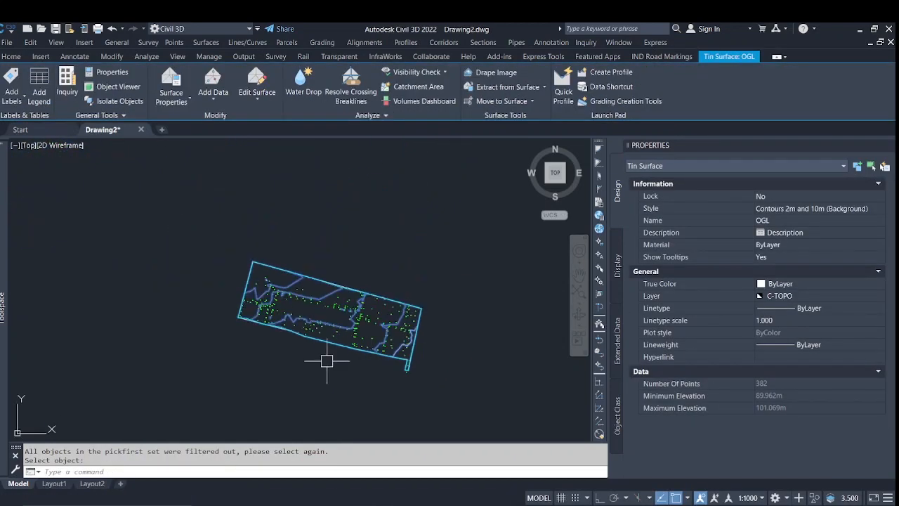
pyautogui.press('Escape')
pyautogui.click(261, 360)
# Step: Create a TIN volume surface named "Vol SURFACE 95" with the Contours 2m and 10m (Background) style
pyautogui.moveTo(1, 307)
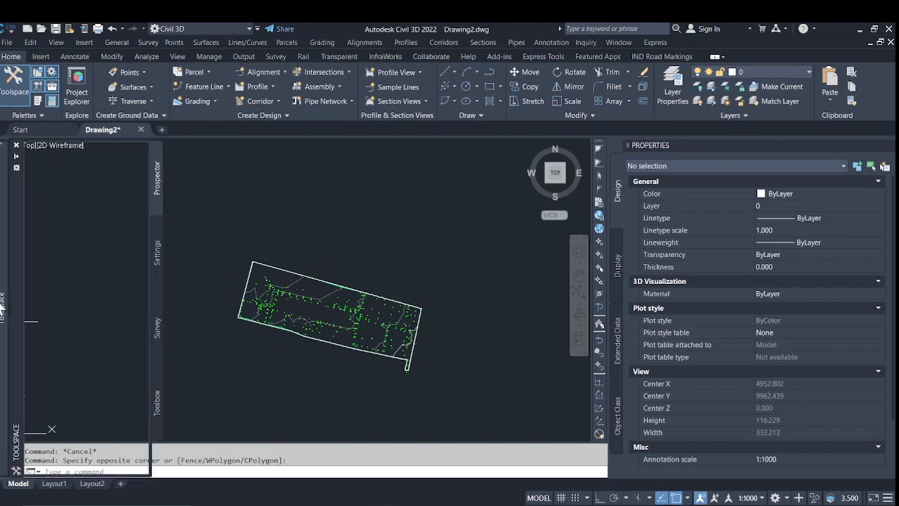
pyautogui.click(89, 234)
pyautogui.click(79, 212)
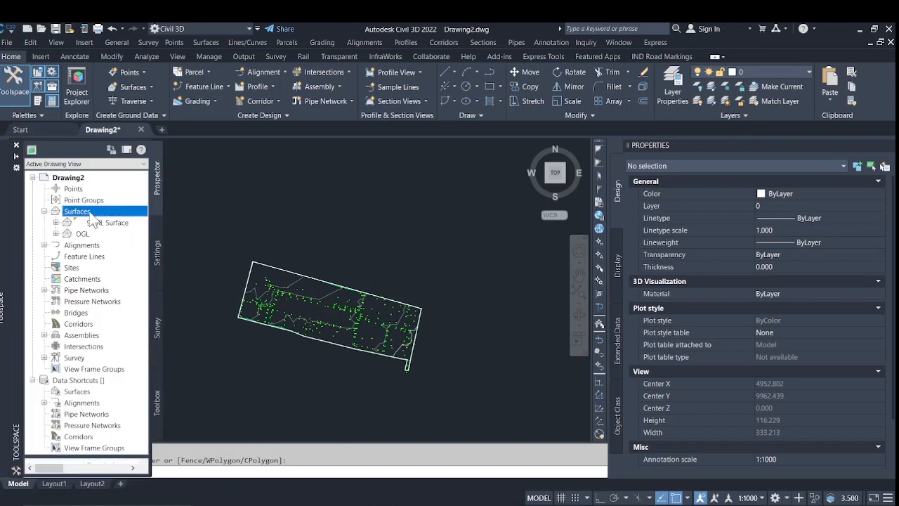
pyautogui.rightClick(92, 219)
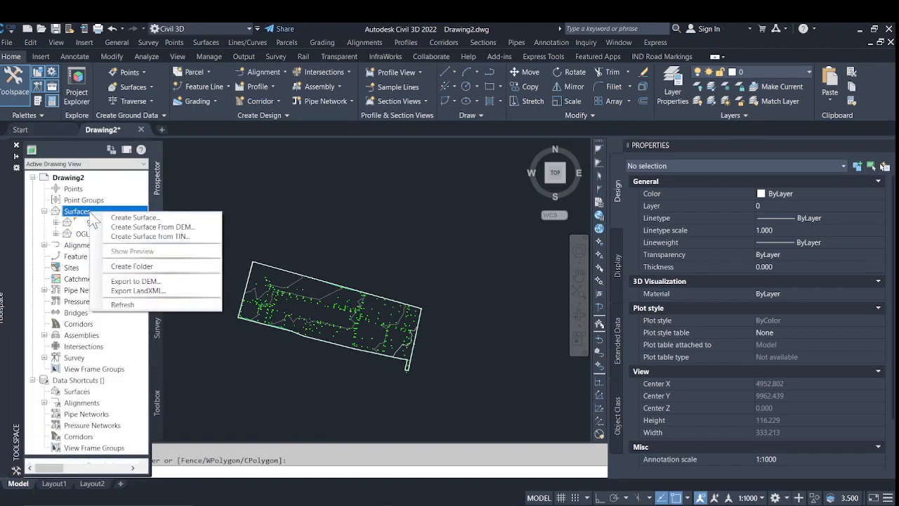
pyautogui.click(129, 217)
pyautogui.click(548, 231)
pyautogui.write('V')
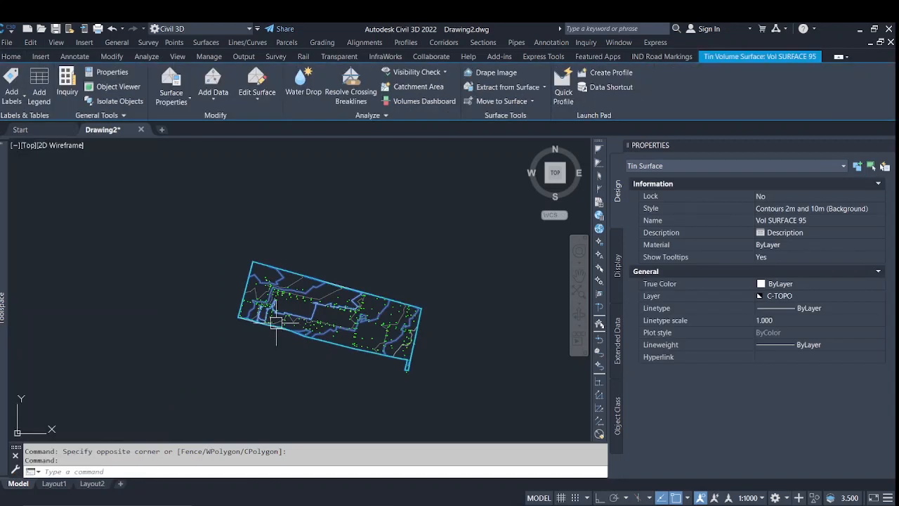
# Step: Run an Elevations analysis with 2 ranges in the surface properties of Vol SURFACE 95
pyautogui.rightClick(332, 216)
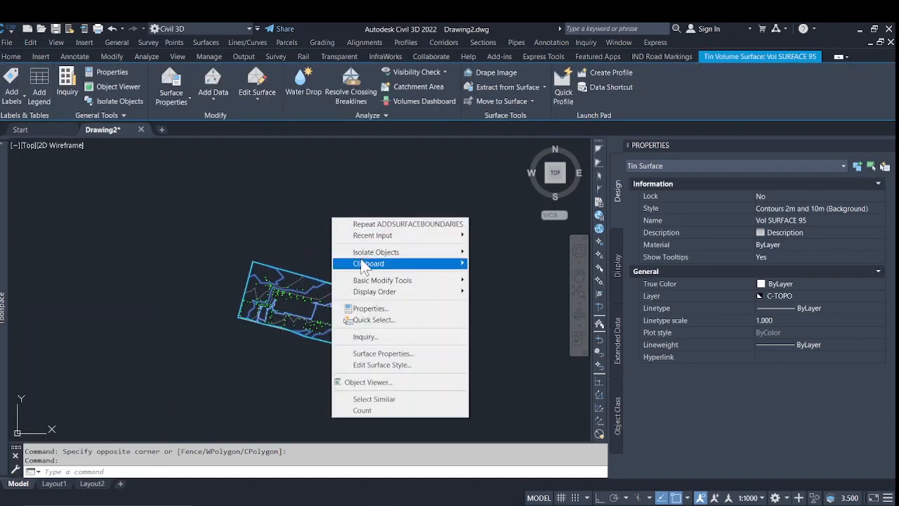
pyautogui.click(401, 354)
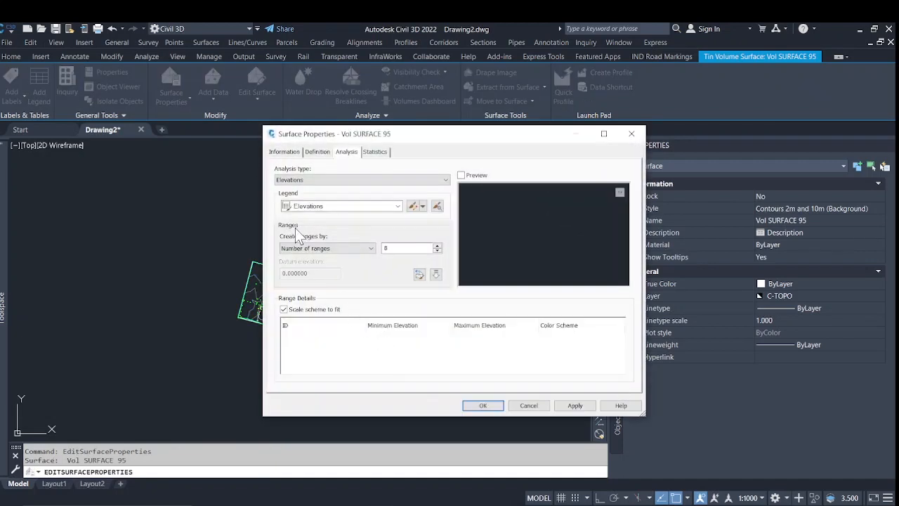
pyautogui.click(284, 151)
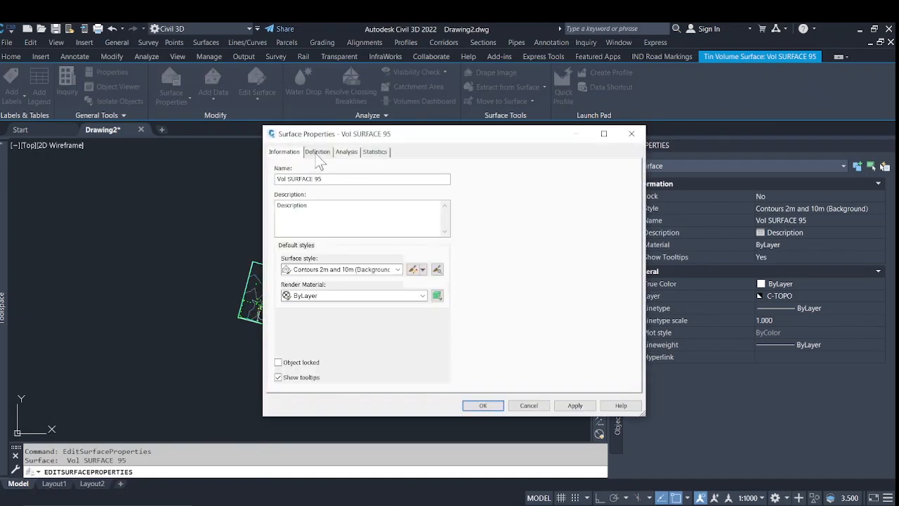
pyautogui.click(318, 152)
pyautogui.click(346, 152)
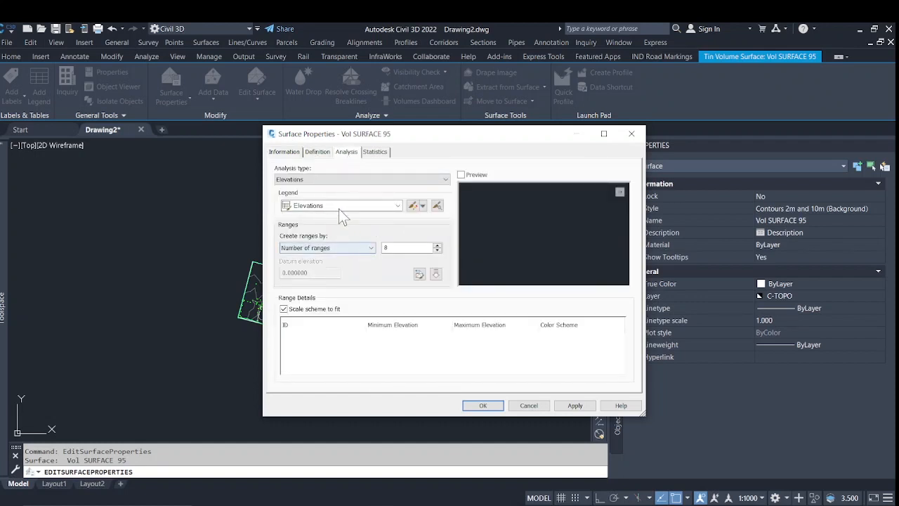
pyautogui.click(338, 206)
pyautogui.click(339, 213)
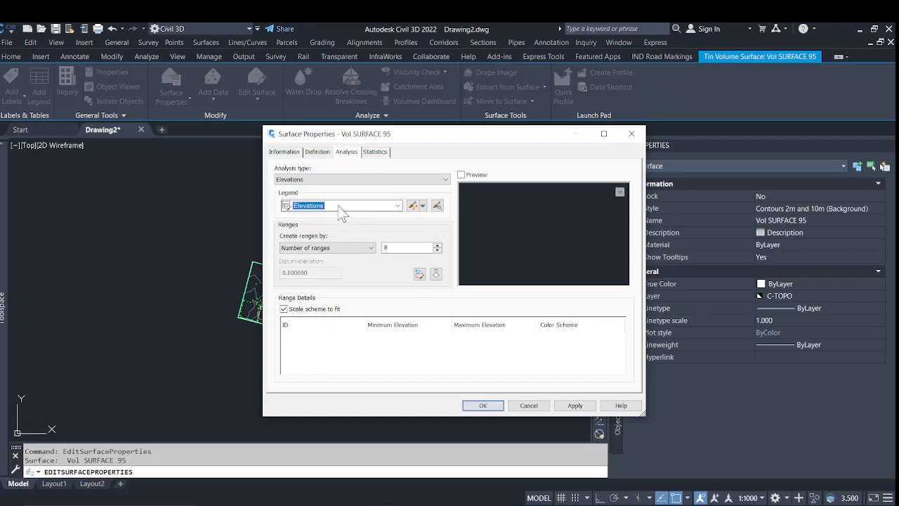
pyautogui.click(338, 179)
pyautogui.click(338, 179)
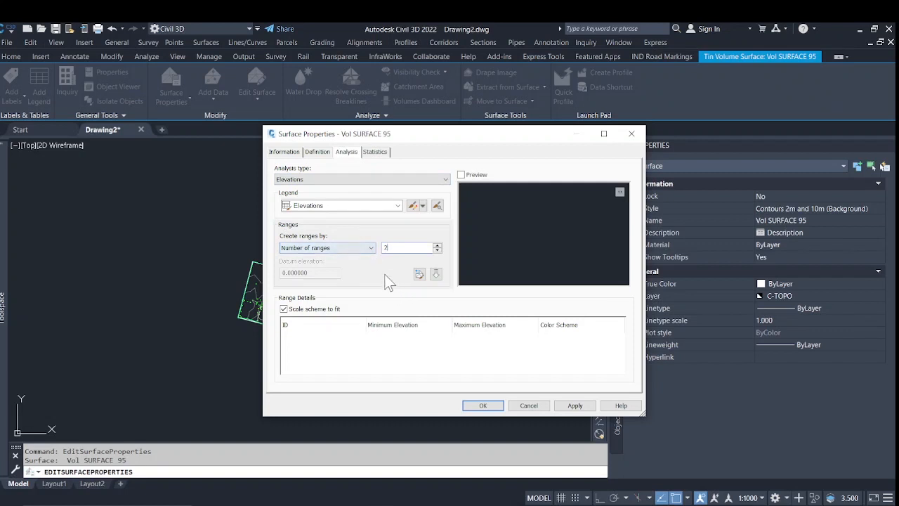
pyautogui.click(436, 274)
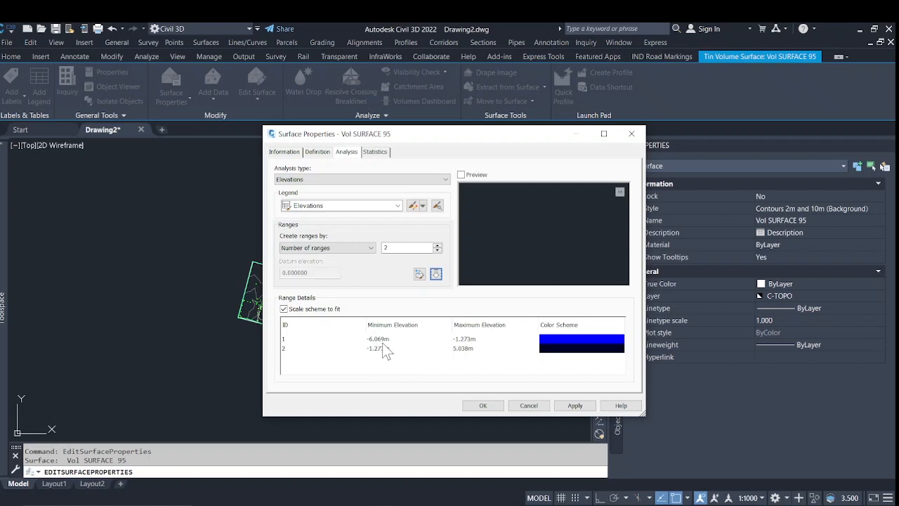
# Step: Set the maximum elevation of range 1 and the minimum elevation of range 2 to 0
pyautogui.click(464, 343)
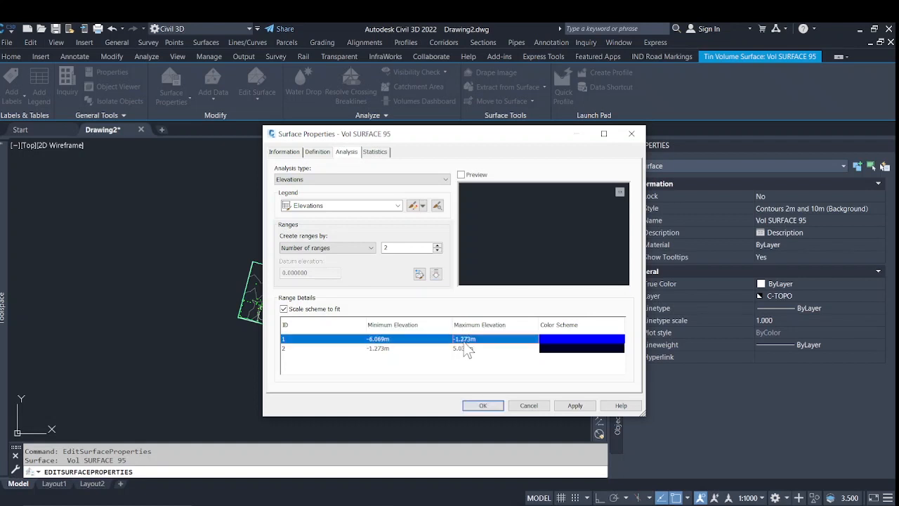
pyautogui.click(465, 340)
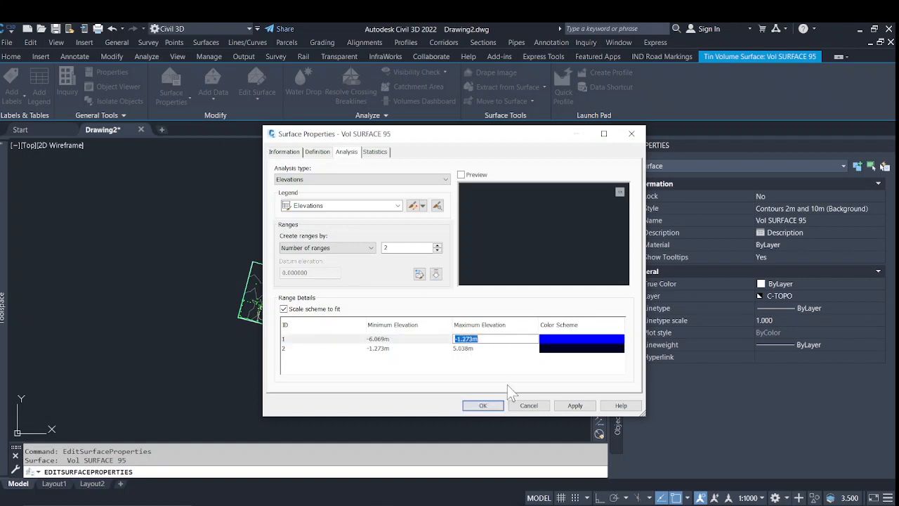
pyautogui.write('0')
pyautogui.click(389, 348)
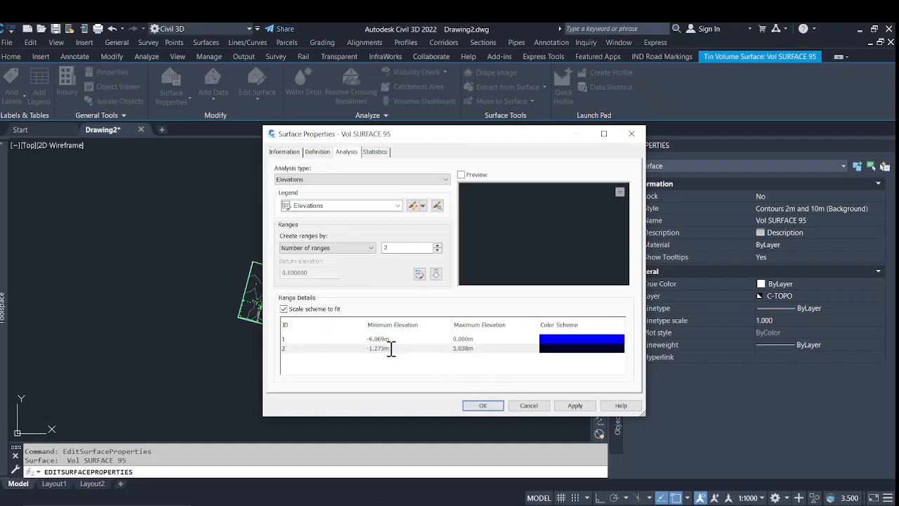
pyautogui.click(389, 349)
pyautogui.write('0')
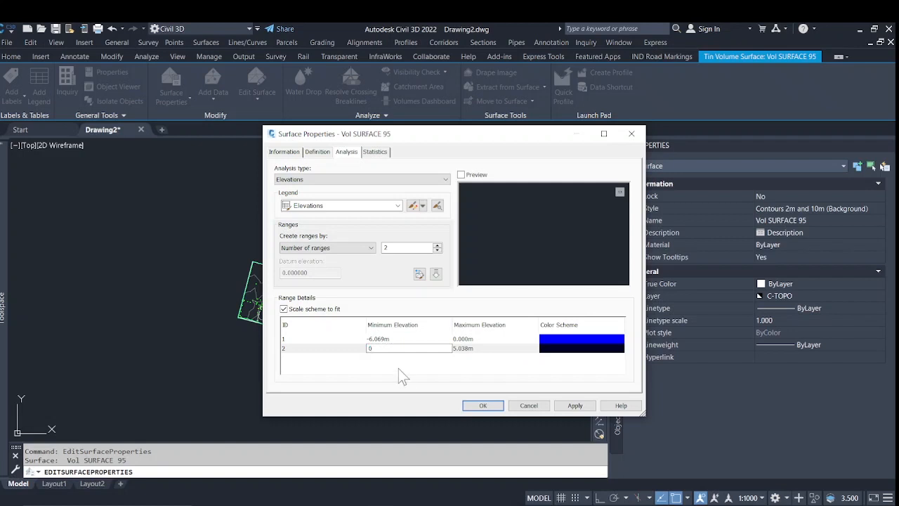
pyautogui.press('Return')
# Step: Set the color scheme of elevation range 1 to green, index color 70, and of range 2 to brown
pyautogui.click(552, 341)
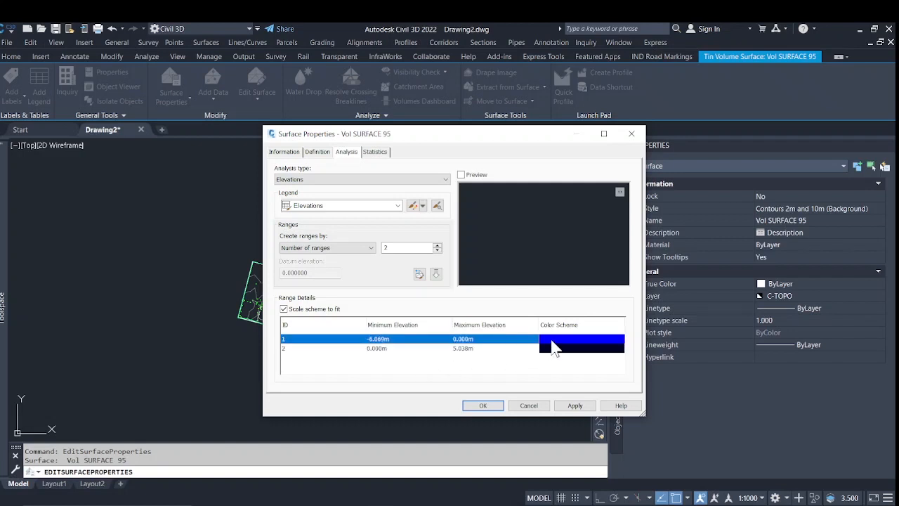
pyautogui.click(552, 345)
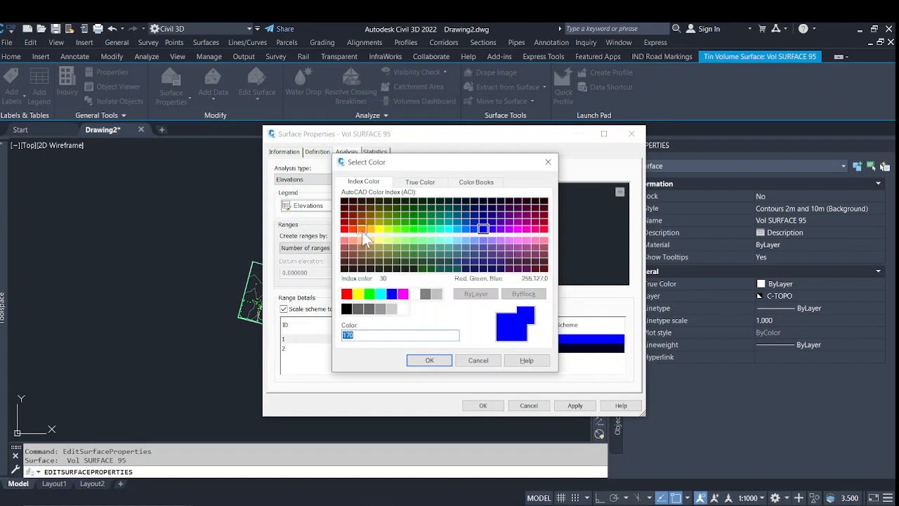
pyautogui.click(396, 228)
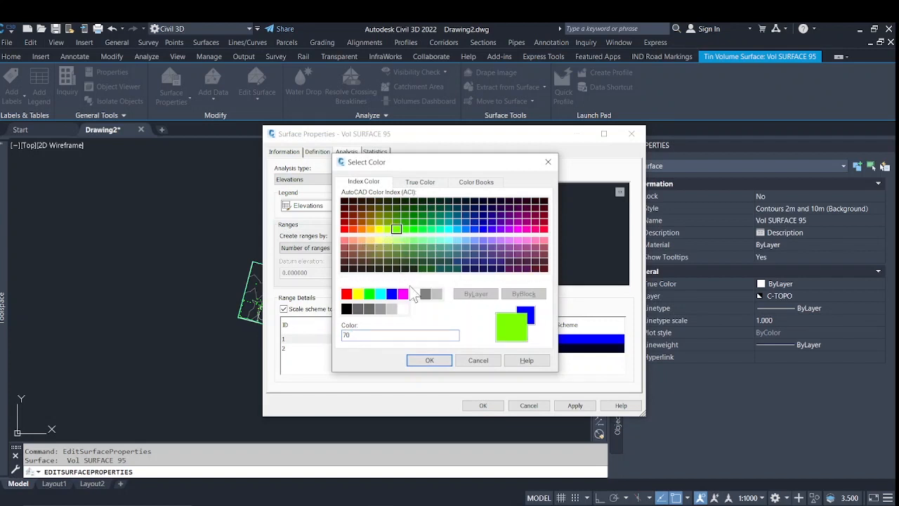
pyautogui.click(430, 360)
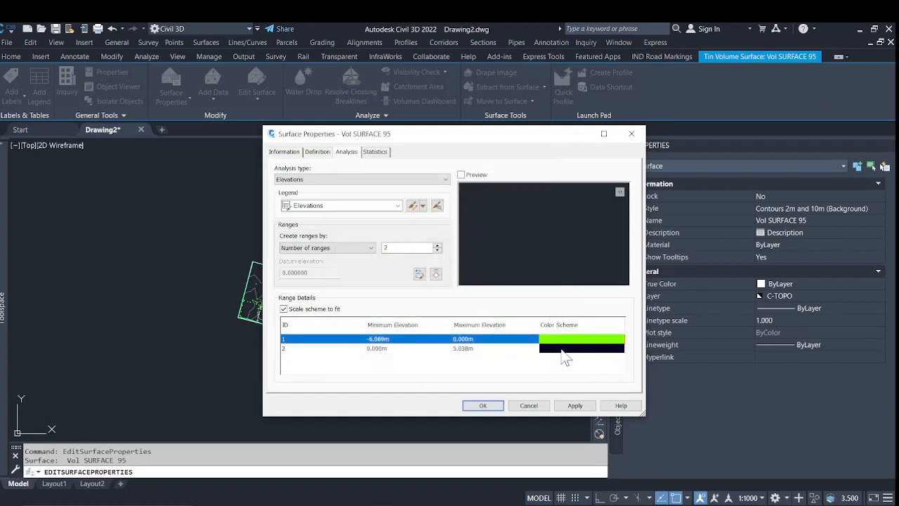
pyautogui.click(563, 349)
pyautogui.click(563, 350)
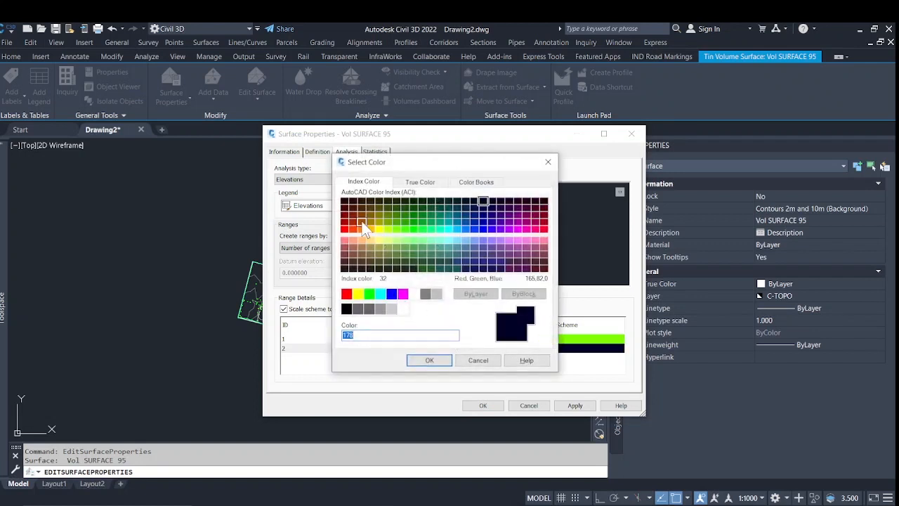
pyautogui.click(364, 229)
pyautogui.click(429, 360)
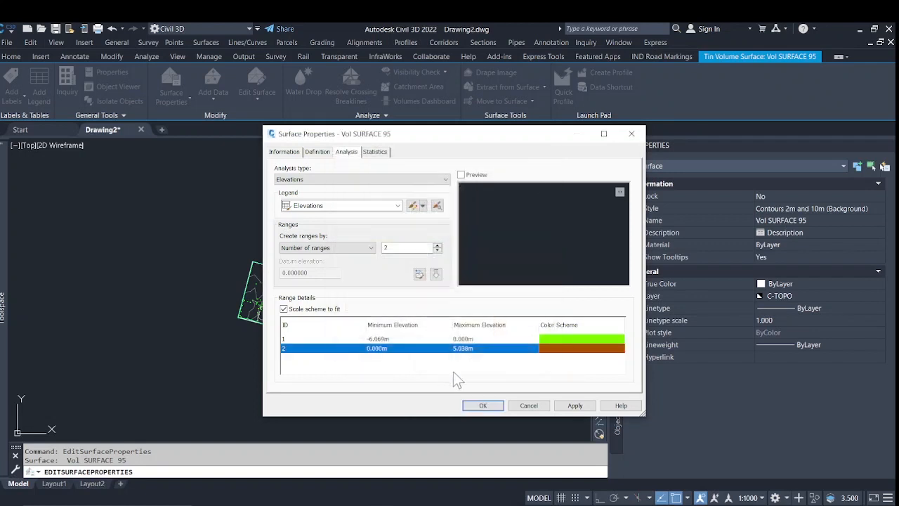
# Step: Apply the elevation analysis settings to Vol SURFACE 95 and close its surface properties
pyautogui.click(574, 406)
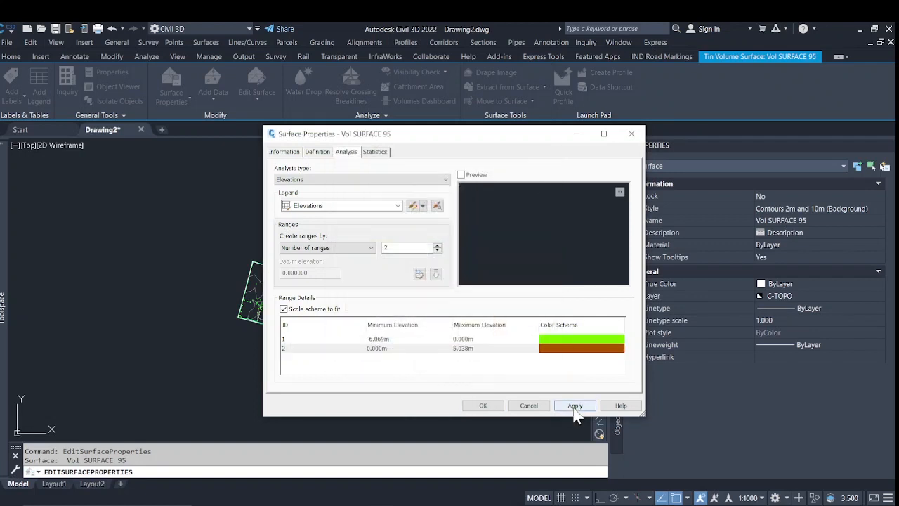
pyautogui.click(483, 405)
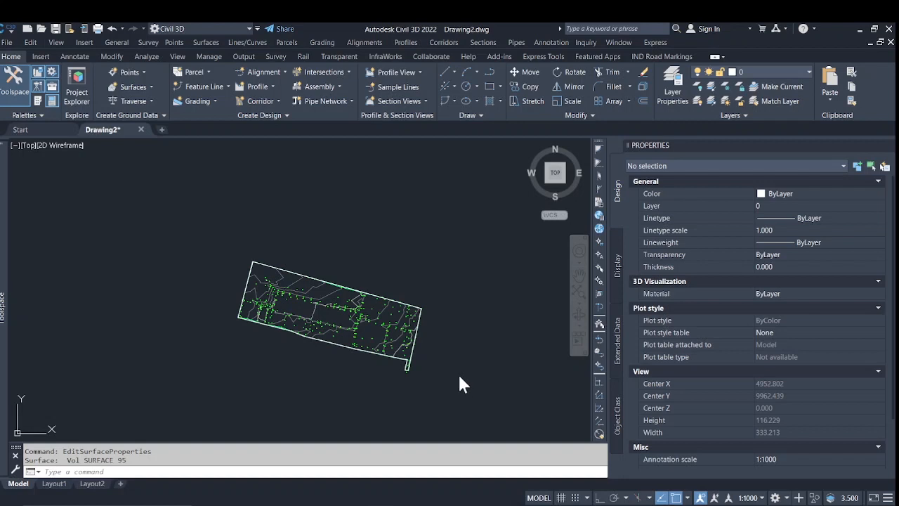
pyautogui.click(460, 374)
# Step: Make the Elevations component visible in plan view in the surface style of Vol SURFACE 95
pyautogui.moveTo(2, 374)
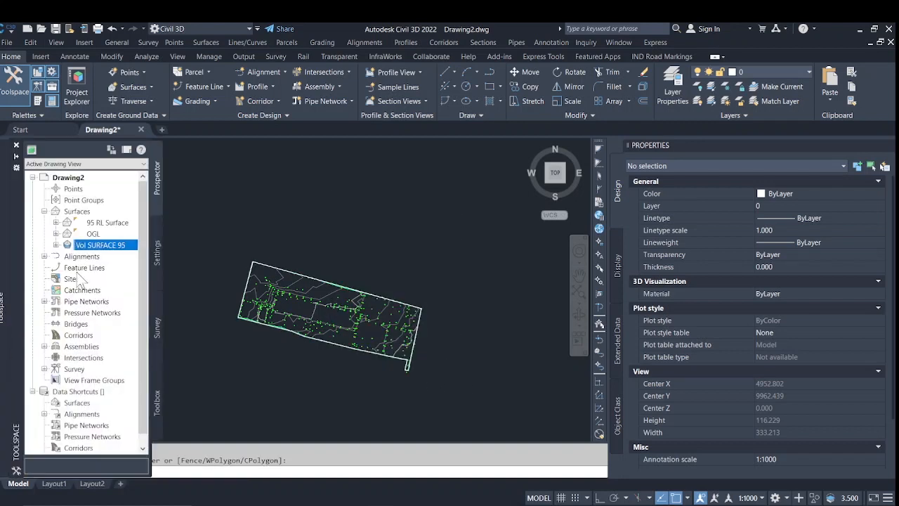
pyautogui.rightClick(100, 249)
pyautogui.click(163, 369)
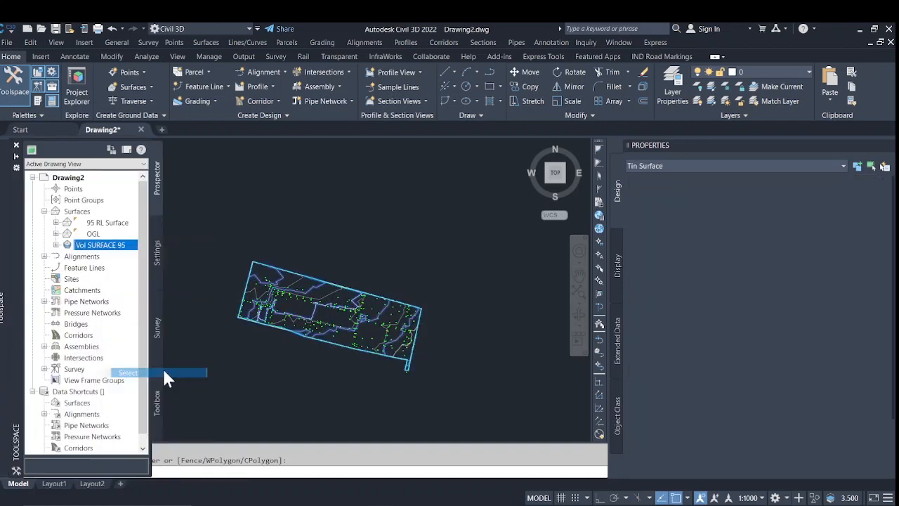
pyautogui.rightClick(336, 243)
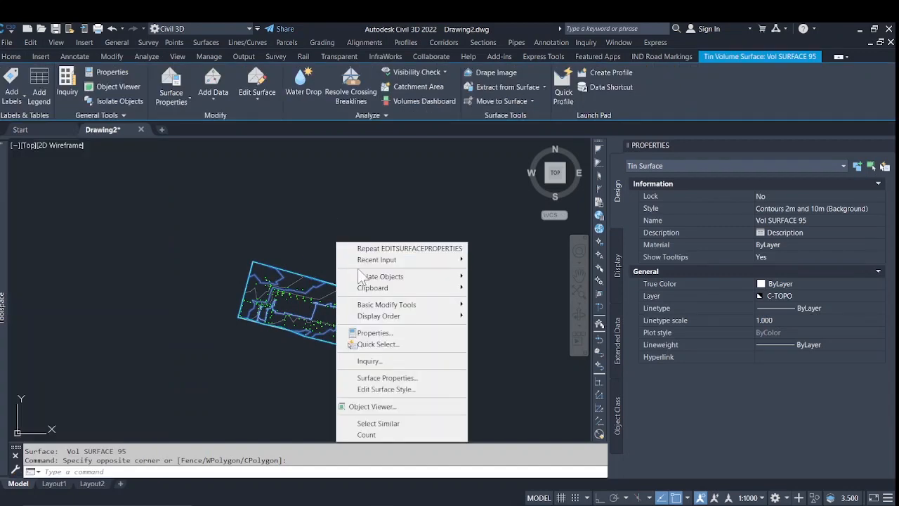
pyautogui.click(415, 388)
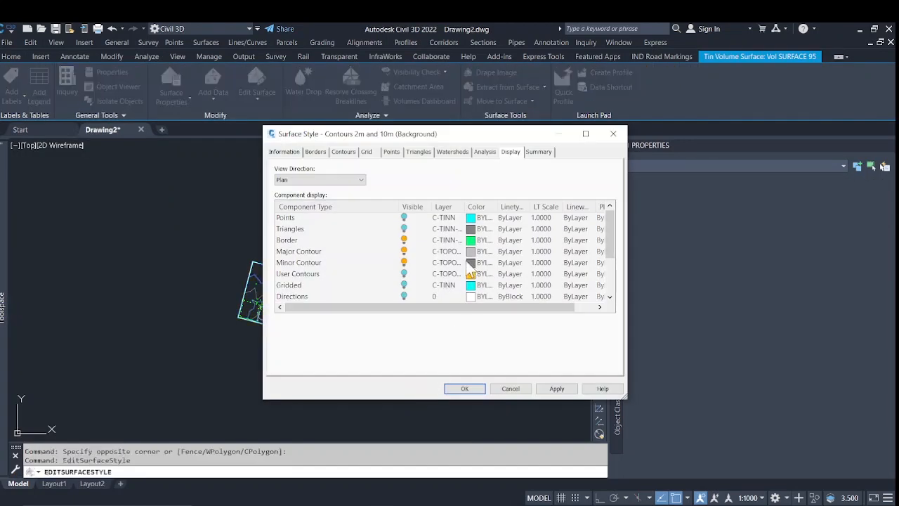
pyautogui.scroll(-2, 527, 267)
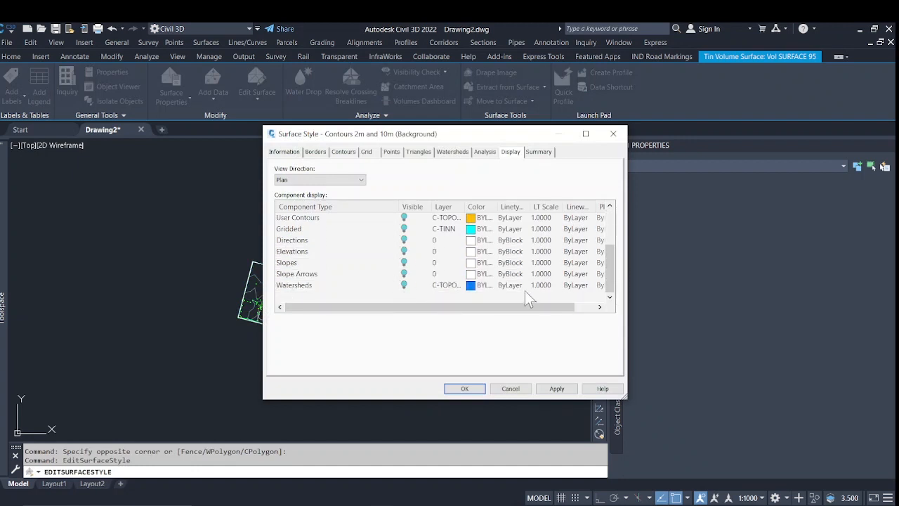
pyautogui.click(405, 252)
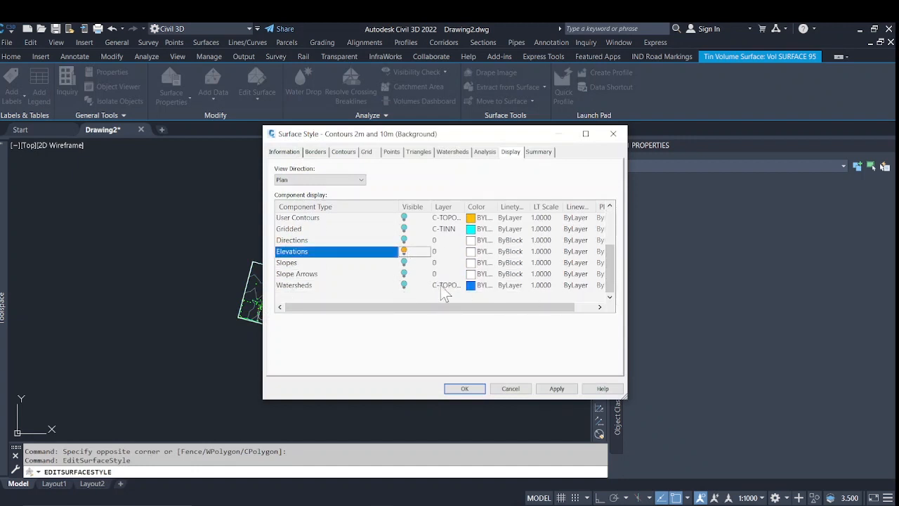
pyautogui.click(555, 388)
pyautogui.click(463, 389)
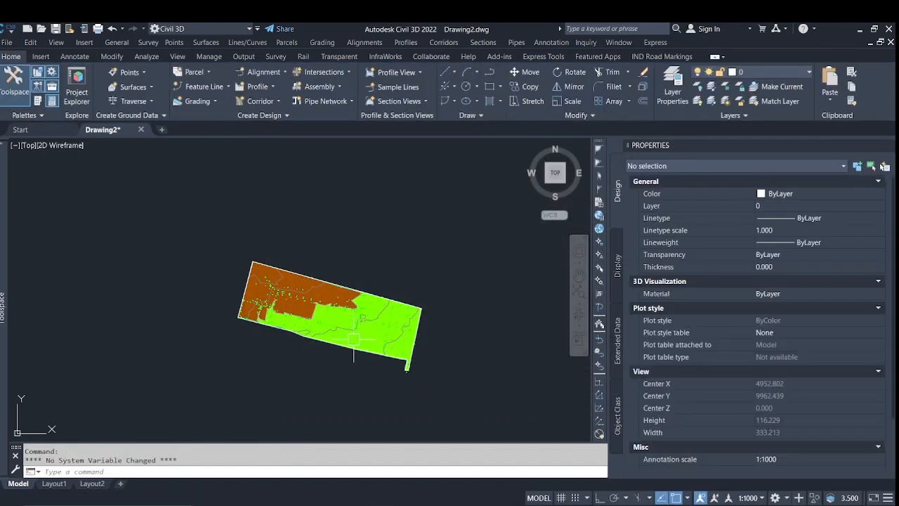
# Step: Add four Vol SURFACE 95 spot elevation labels along the line where the brown and green areas meet
pyautogui.scroll(4, 358, 316)
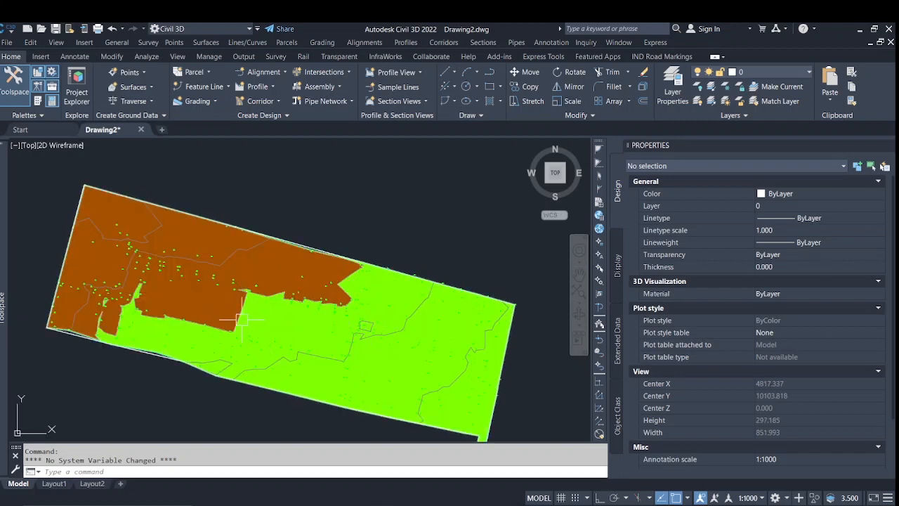
pyautogui.moveTo(7, 288)
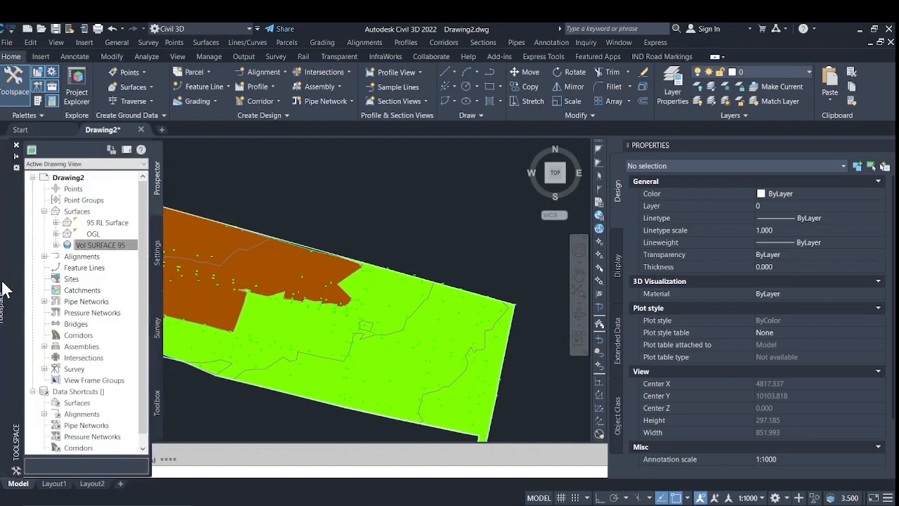
pyautogui.click(92, 247)
pyautogui.rightClick(92, 248)
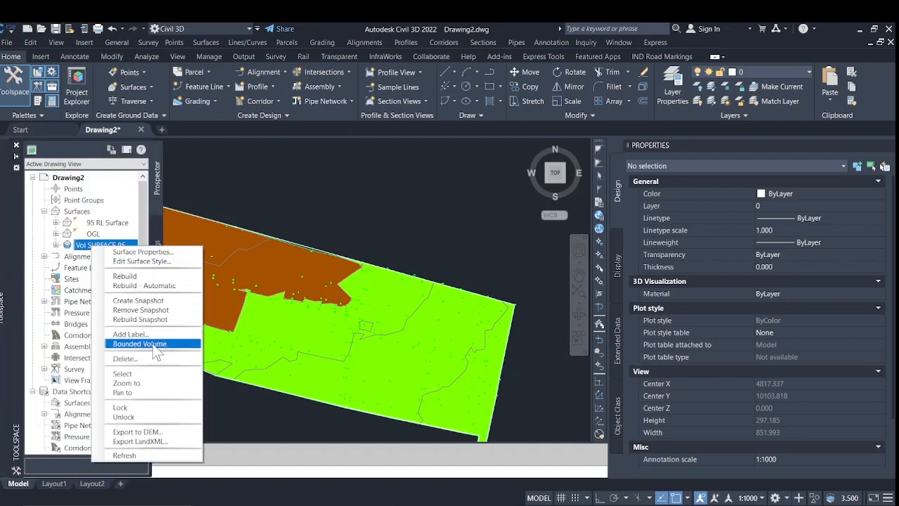
pyautogui.click(162, 375)
pyautogui.scroll(-2, 264, 333)
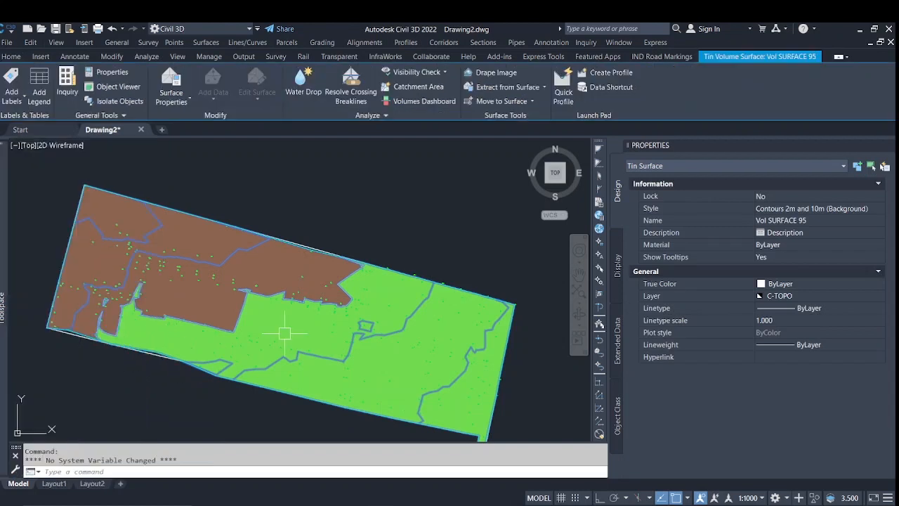
pyautogui.scroll(2, 201, 342)
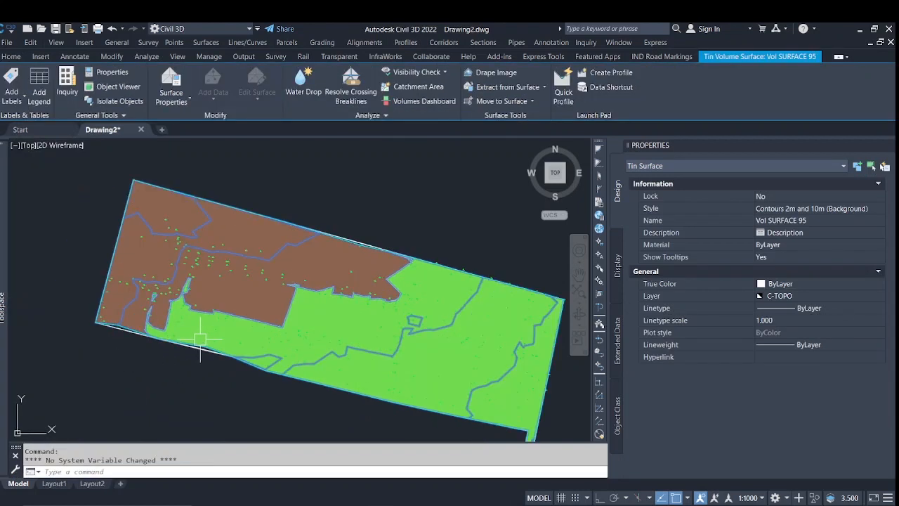
pyautogui.moveTo(257, 345); pyautogui.dragTo(251, 321, button='middle')
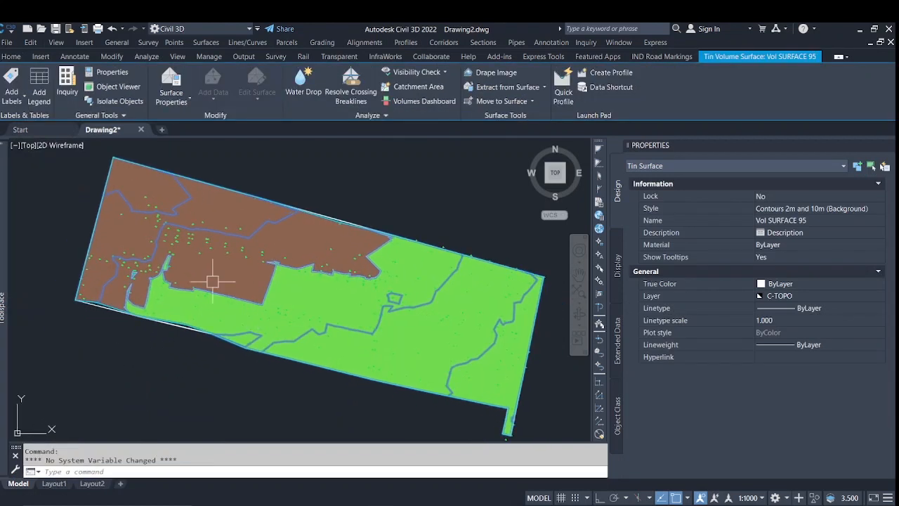
pyautogui.click(13, 103)
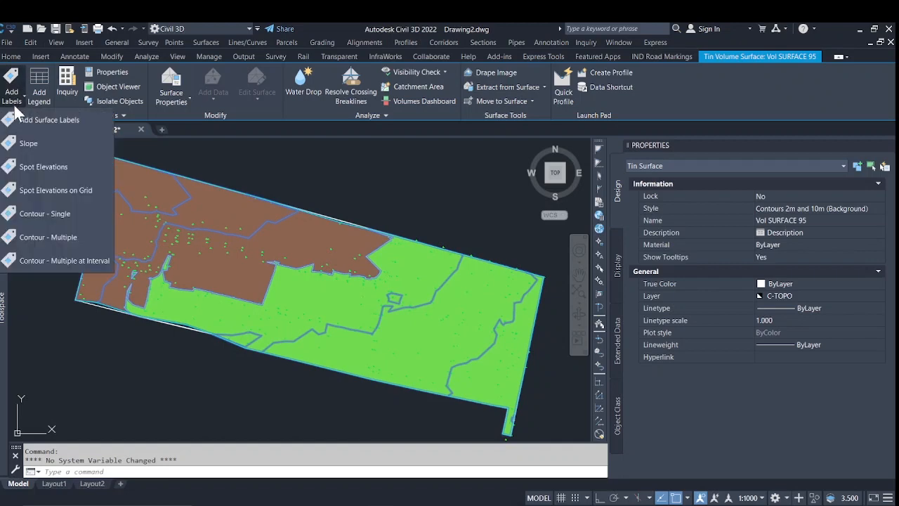
pyautogui.click(49, 167)
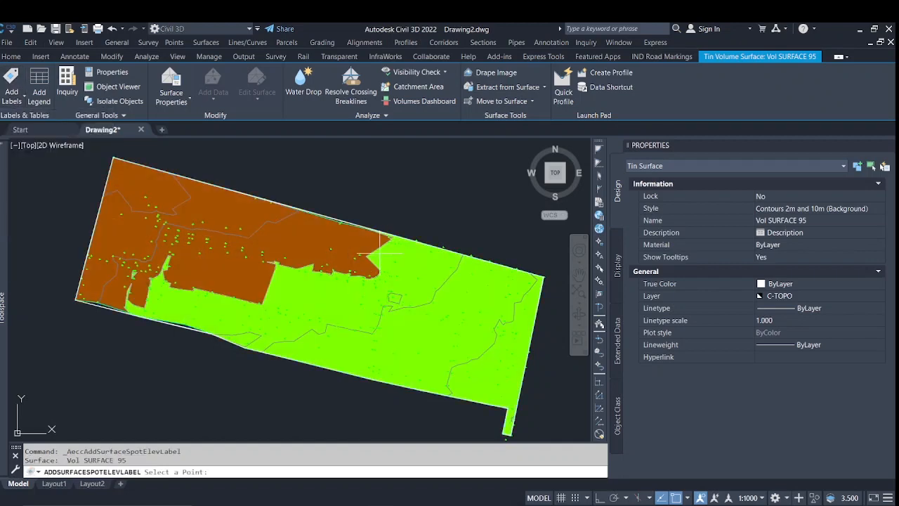
pyautogui.scroll(3, 383, 243)
pyautogui.click(380, 238)
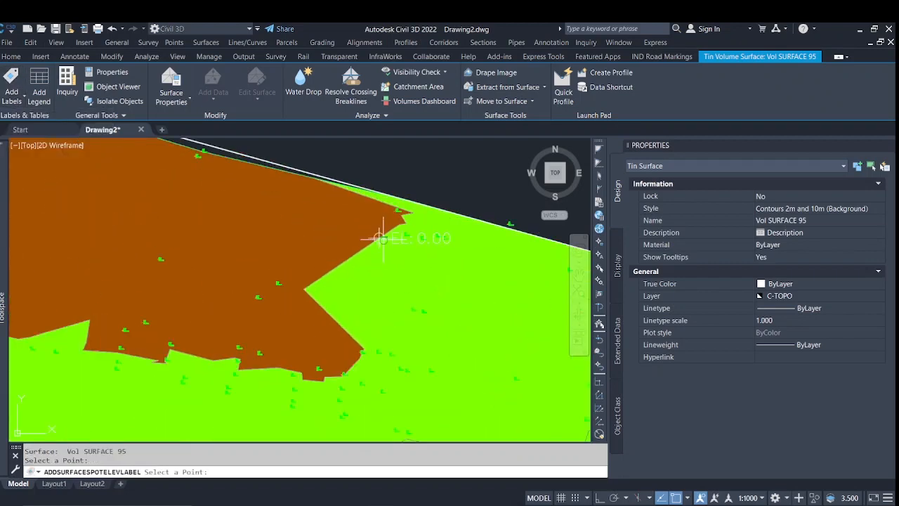
pyautogui.click(332, 270)
pyautogui.click(333, 320)
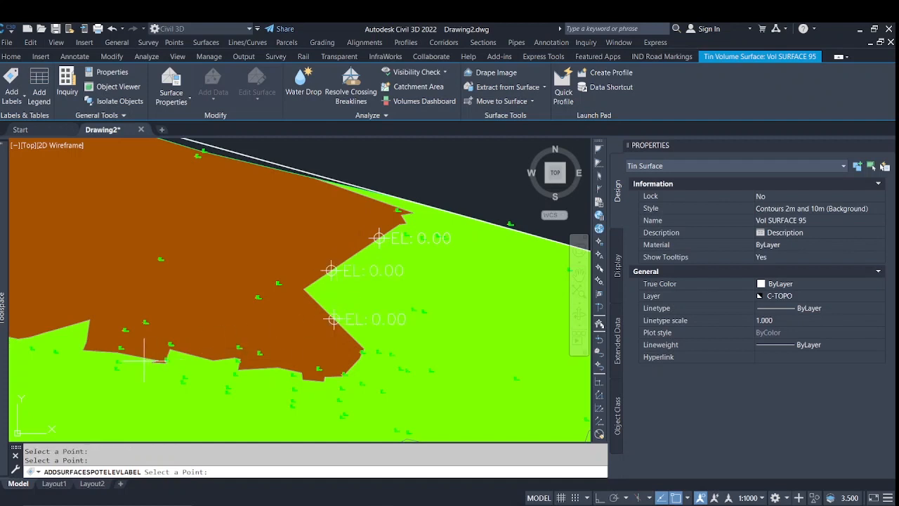
pyautogui.click(96, 350)
# Step: Place one more Vol SURFACE 95 spot elevation label inside the brown area and one inside the green area, ending the labeling
pyautogui.scroll(-2, 137, 274)
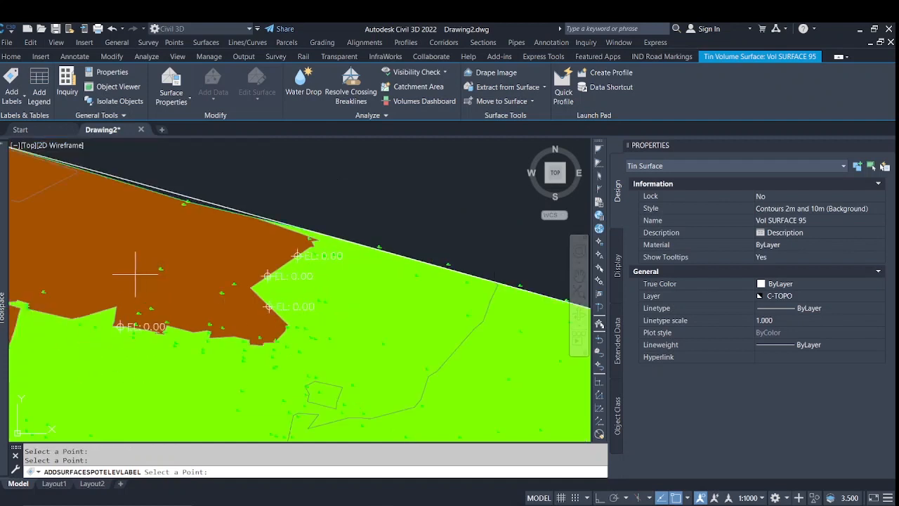
pyautogui.click(96, 242)
pyautogui.moveTo(152, 302); pyautogui.dragTo(92, 222, button='middle')
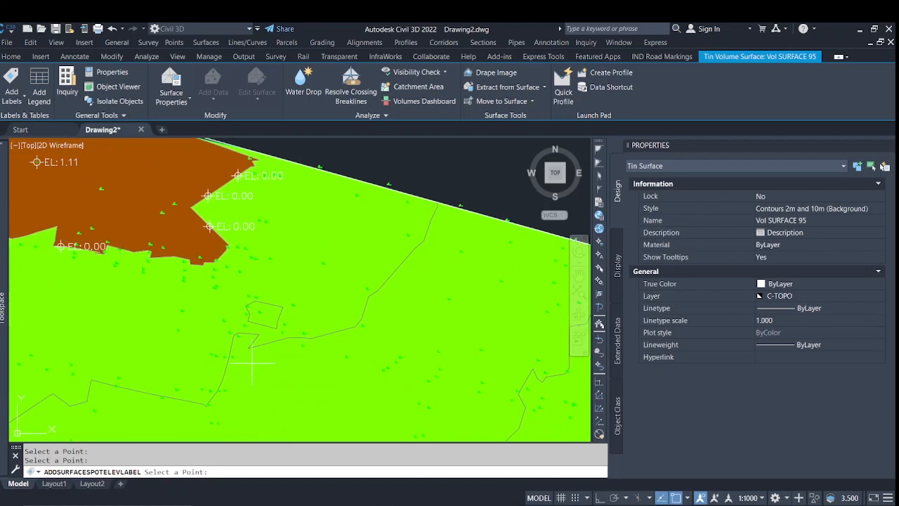
pyautogui.click(276, 383)
pyautogui.moveTo(163, 341); pyautogui.dragTo(269, 322, button='middle')
pyautogui.scroll(-2, 269, 321)
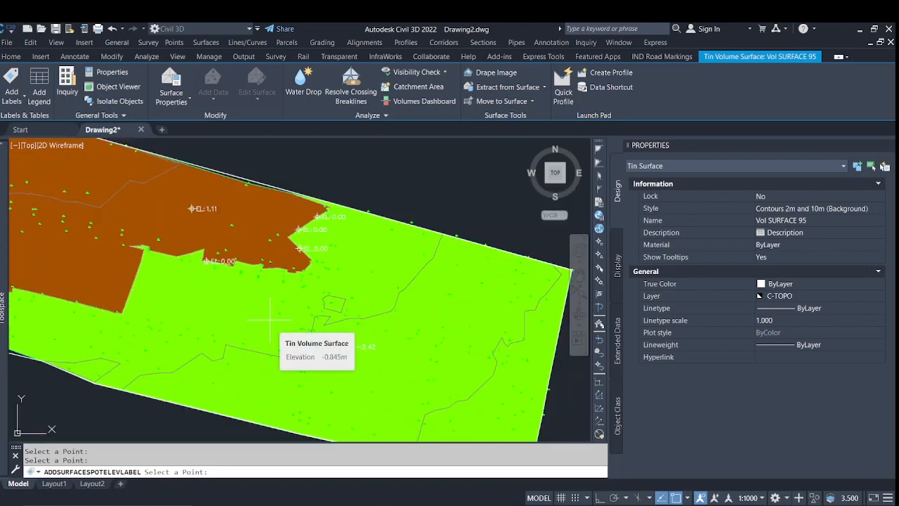
pyautogui.press('Escape')
pyautogui.press('Escape')
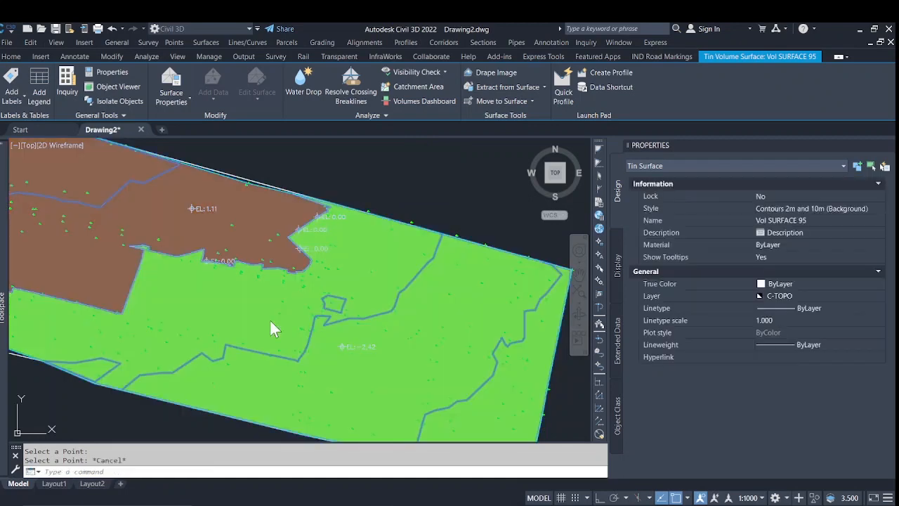
pyautogui.click(389, 197)
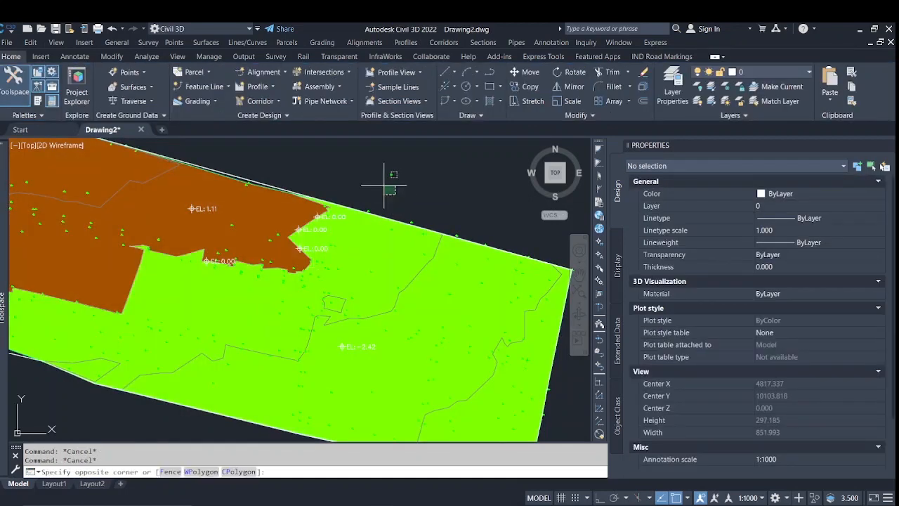
pyautogui.press('Escape')
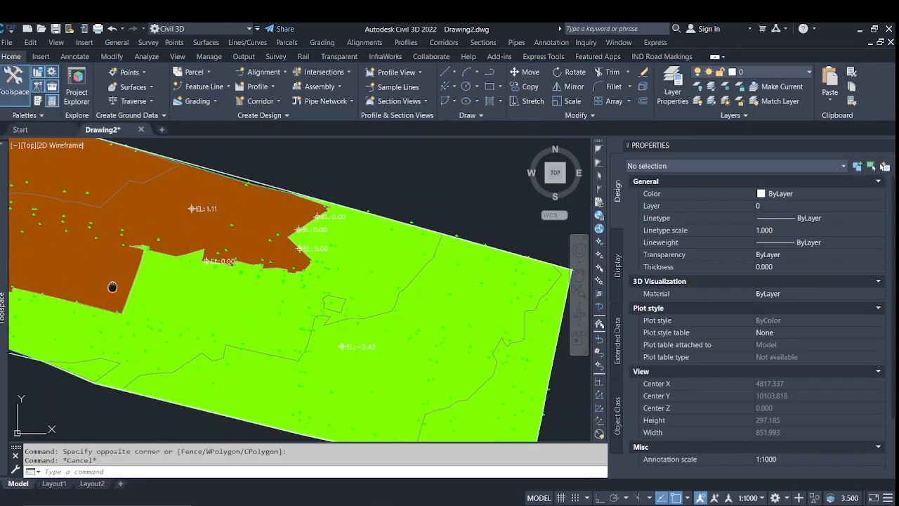
pyautogui.moveTo(112, 287); pyautogui.dragTo(177, 288, button='middle')
pyautogui.moveTo(3, 300)
pyautogui.click(80, 243)
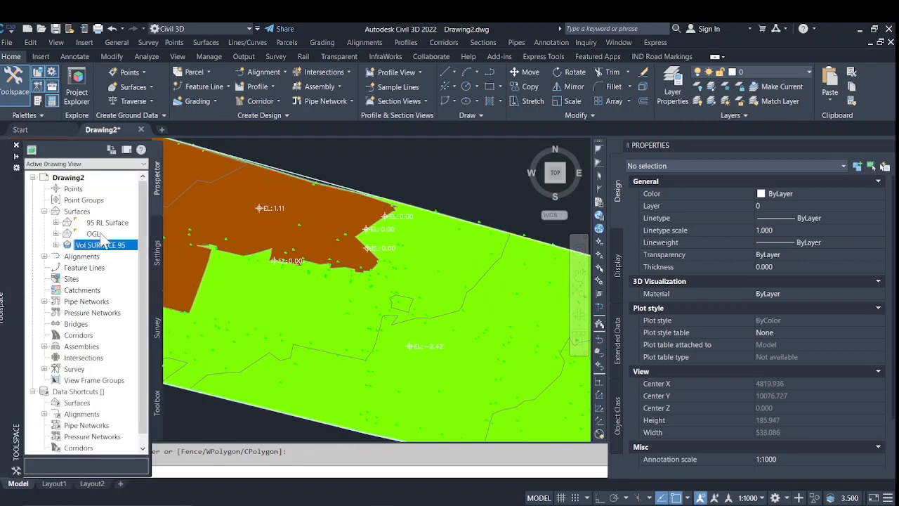
pyautogui.click(100, 234)
pyautogui.rightClick(101, 234)
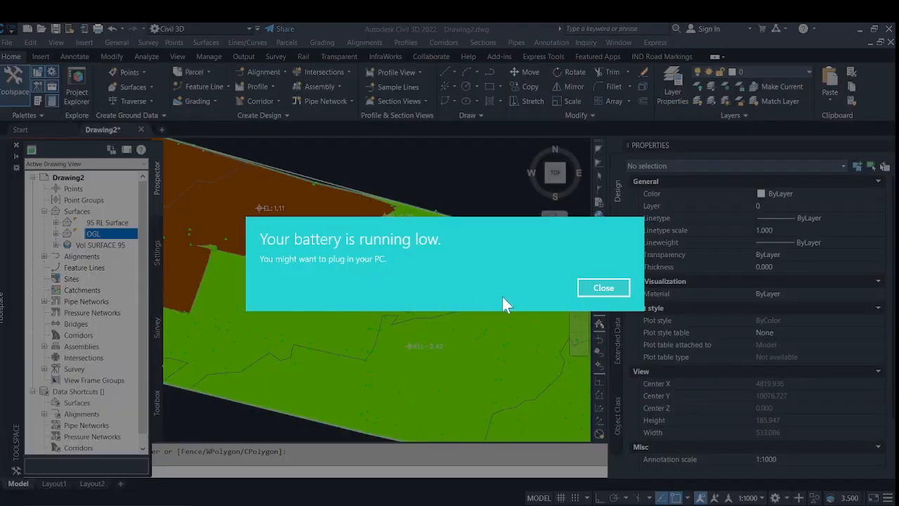
pyautogui.click(602, 288)
# Step: Add three spot elevation labels for the OGL surface along the boundary between the brown and green areas
pyautogui.moveTo(104, 242)
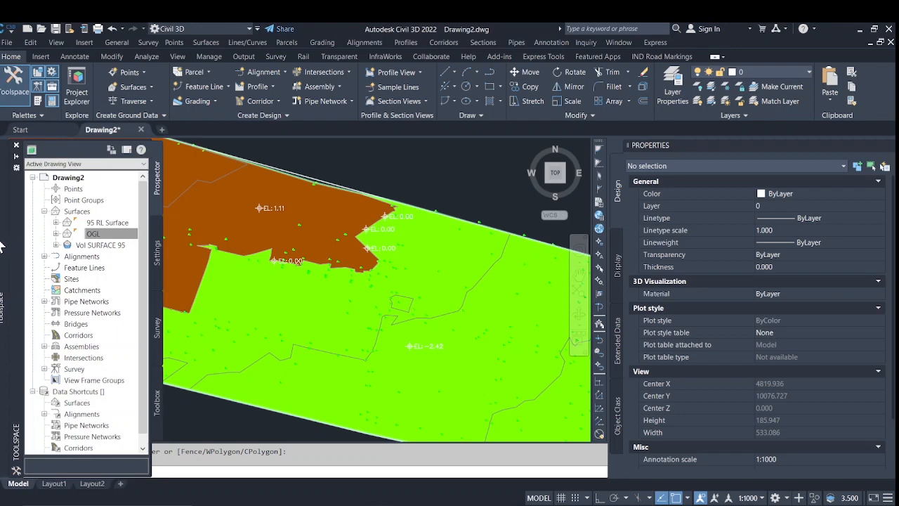
pyautogui.rightClick(102, 237)
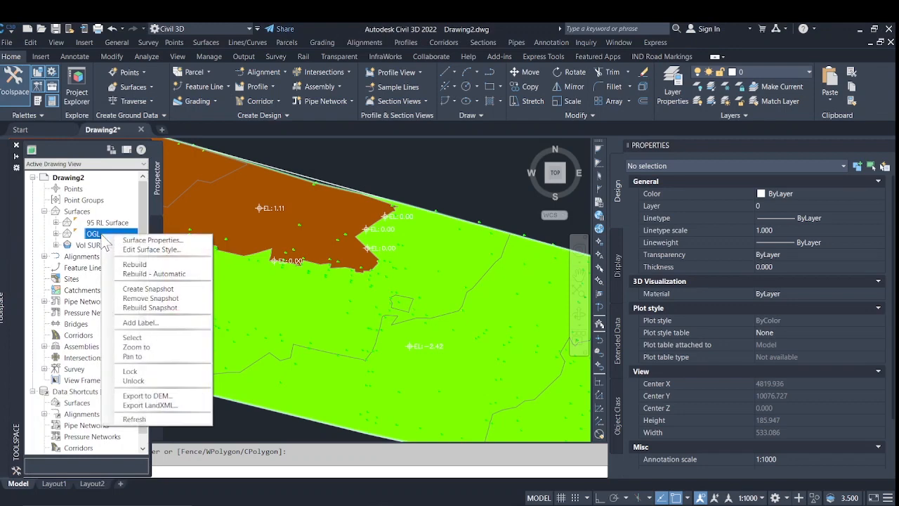
pyautogui.click(160, 340)
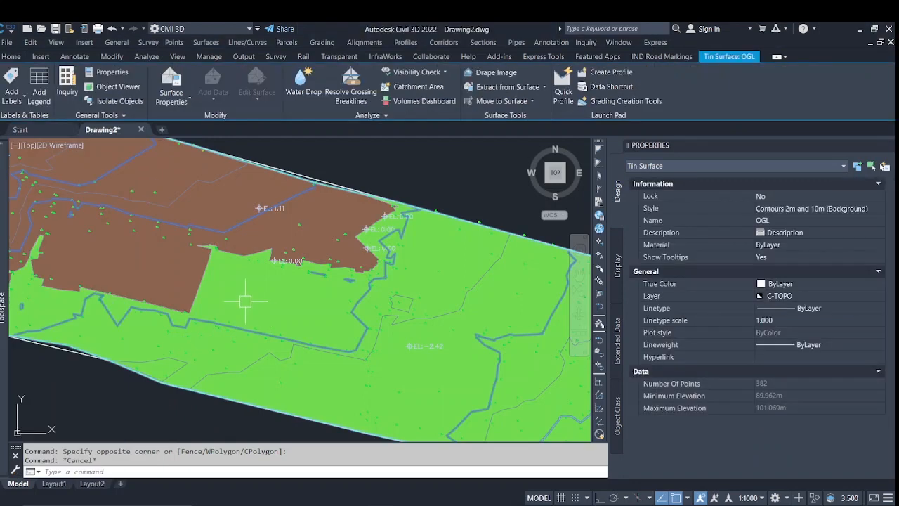
pyautogui.moveTo(243, 301); pyautogui.dragTo(259, 311, button='middle')
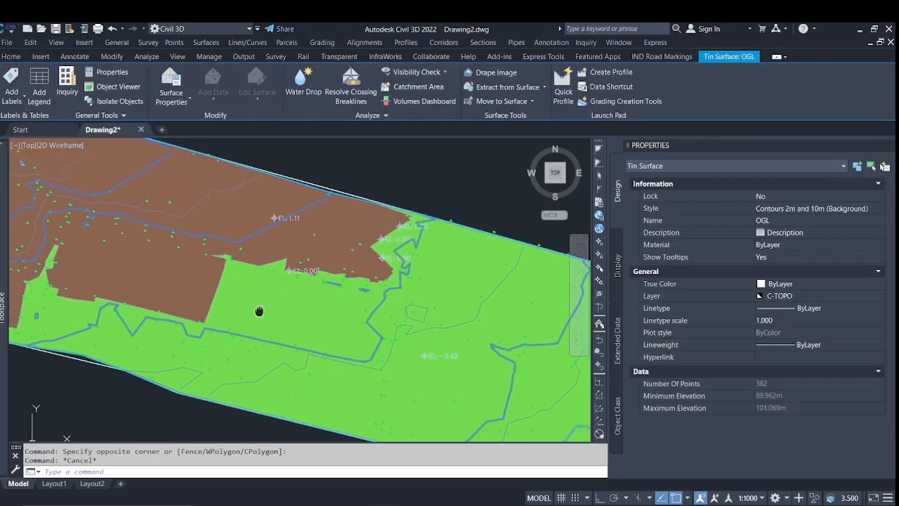
pyautogui.click(11, 97)
pyautogui.click(39, 167)
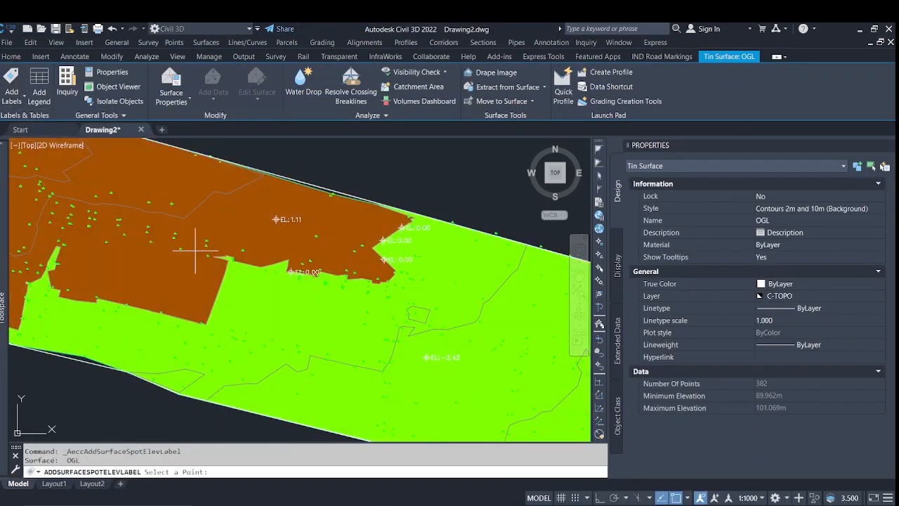
pyautogui.click(219, 288)
pyautogui.scroll(3, 244, 295)
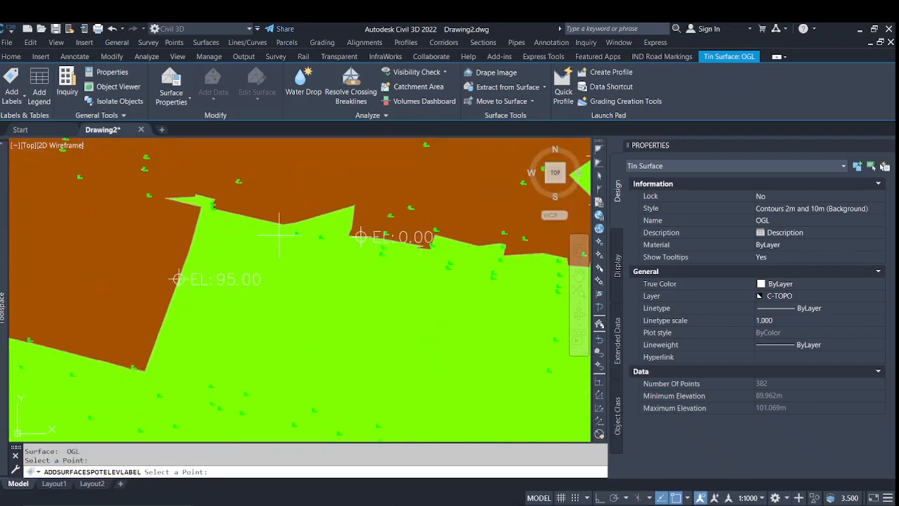
pyautogui.click(278, 226)
pyautogui.scroll(-2, 202, 249)
pyautogui.scroll(3, 376, 249)
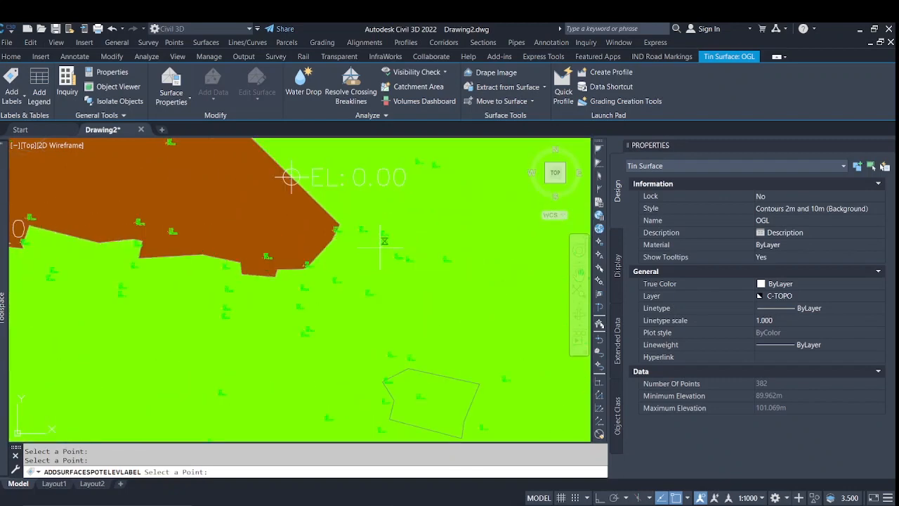
pyautogui.click(337, 225)
pyautogui.scroll(-4, 305, 268)
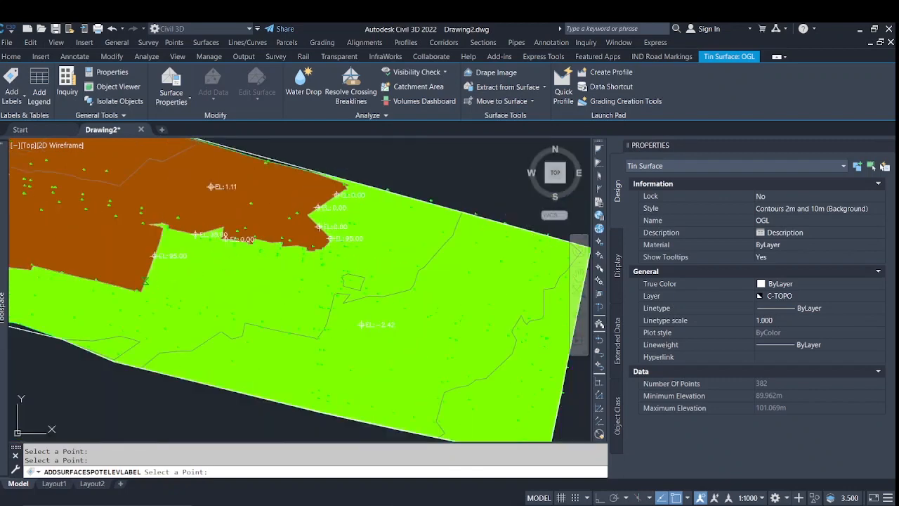
# Step: Add two more OGL spot elevation labels along the brown-green boundary, farther west on the lower edges of the brown area
pyautogui.scroll(3, 240, 260)
pyautogui.click(256, 255)
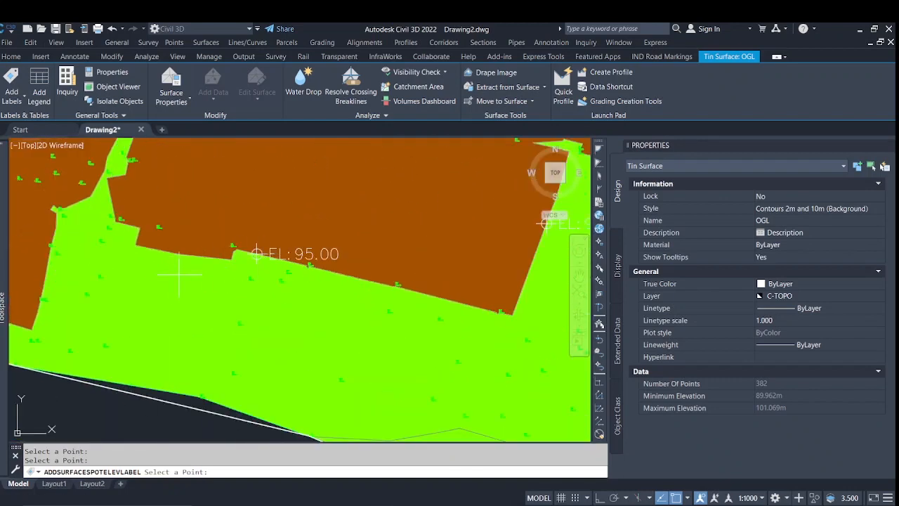
pyautogui.moveTo(181, 278); pyautogui.dragTo(361, 259, button='middle')
pyautogui.click(229, 261)
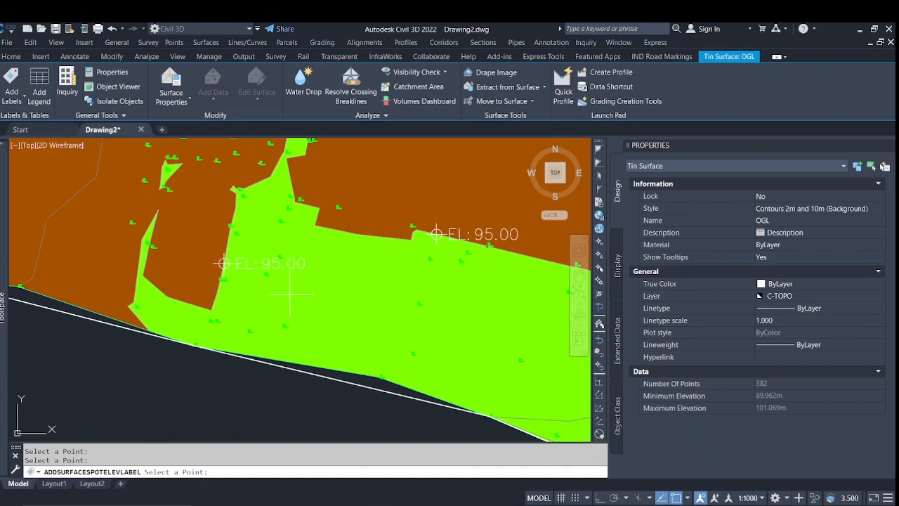
# Step: Place one OGL spot elevation label in the western brown area and two in the green area, ending the labeling with nothing selected
pyautogui.scroll(-3, 295, 297)
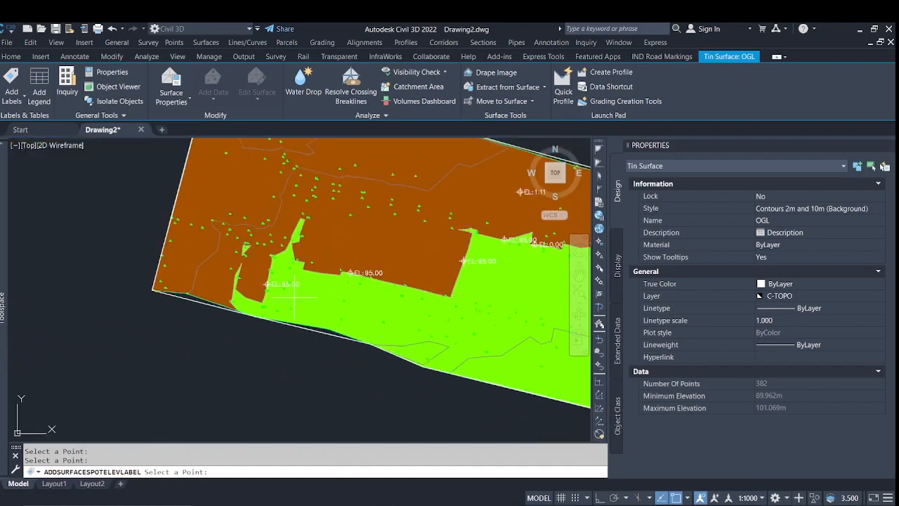
pyautogui.click(231, 186)
pyautogui.moveTo(336, 225); pyautogui.dragTo(338, 228, button='middle')
pyautogui.scroll(2, 295, 239)
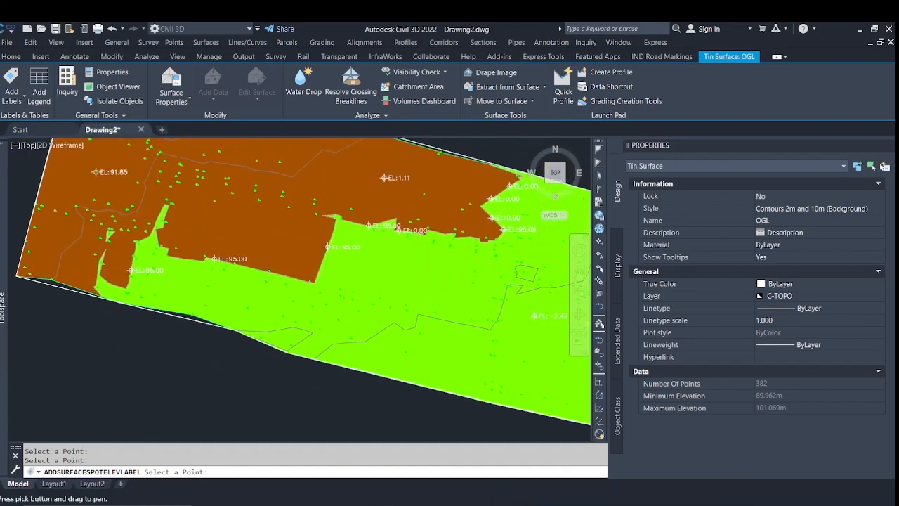
pyautogui.scroll(5, 338, 271)
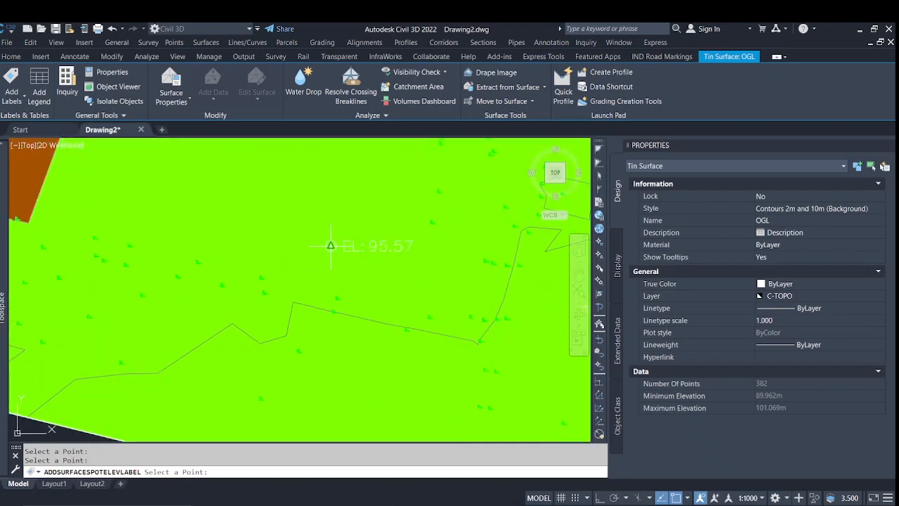
pyautogui.scroll(-6, 264, 267)
pyautogui.scroll(4, 404, 298)
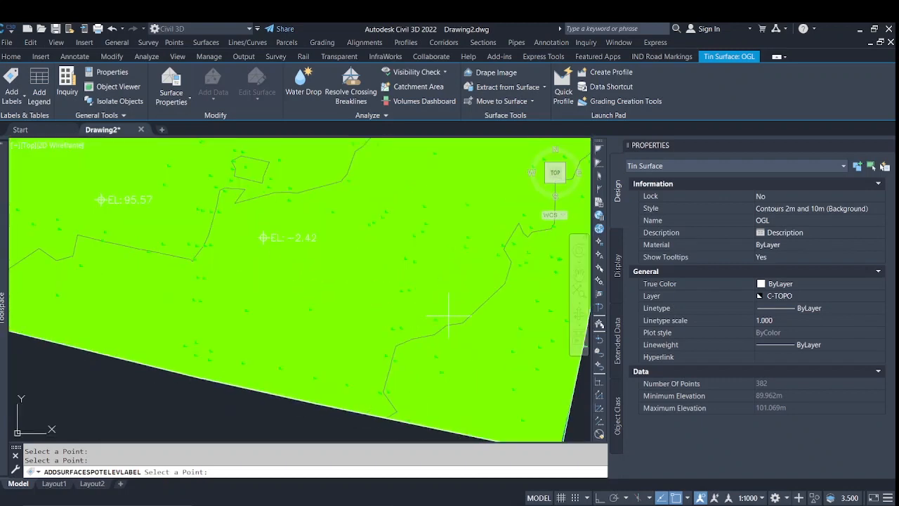
pyautogui.click(462, 290)
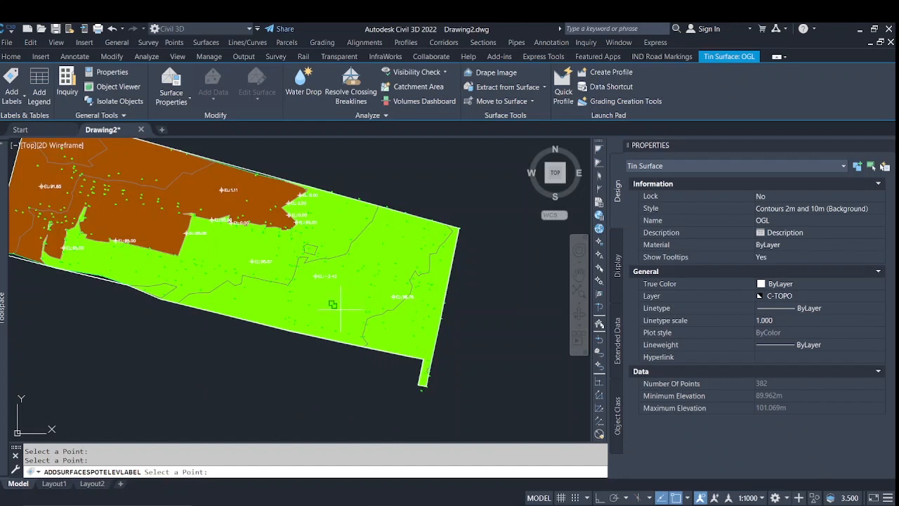
pyautogui.press('Escape')
pyautogui.press('Escape')
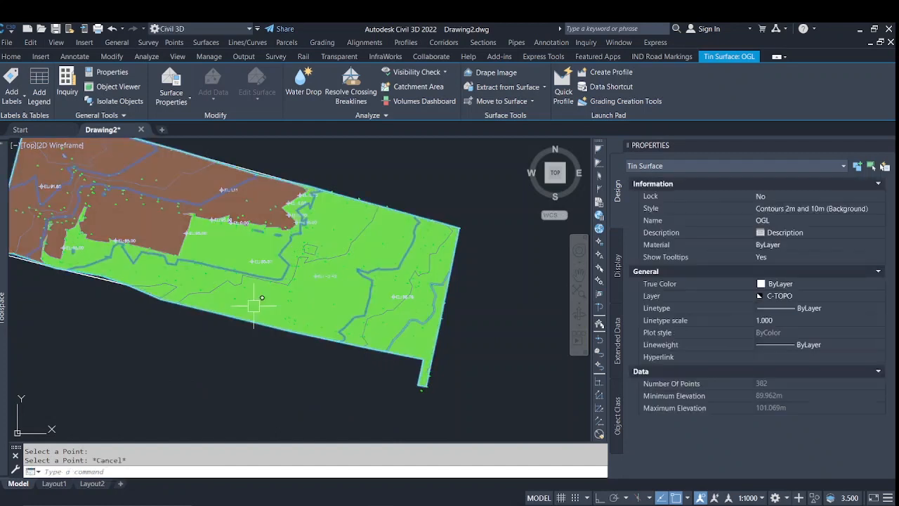
pyautogui.click(261, 348)
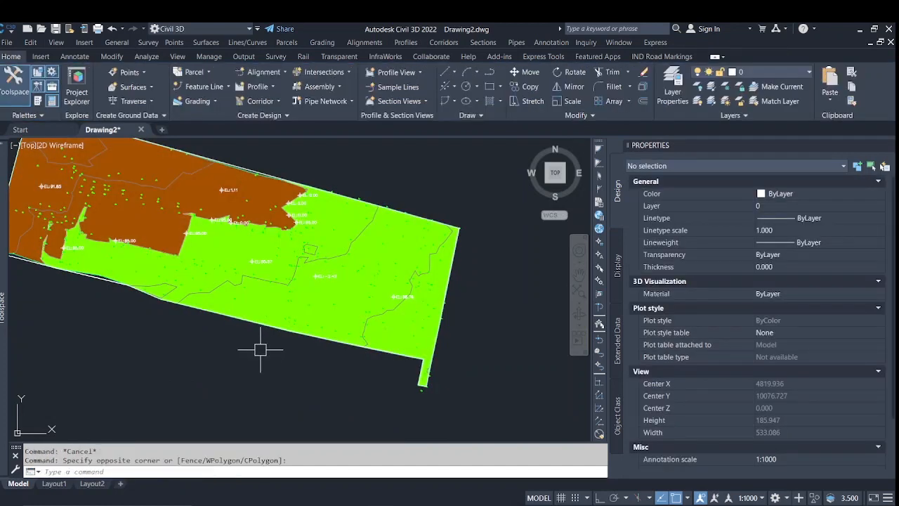
pyautogui.moveTo(242, 333); pyautogui.dragTo(312, 359, button='middle')
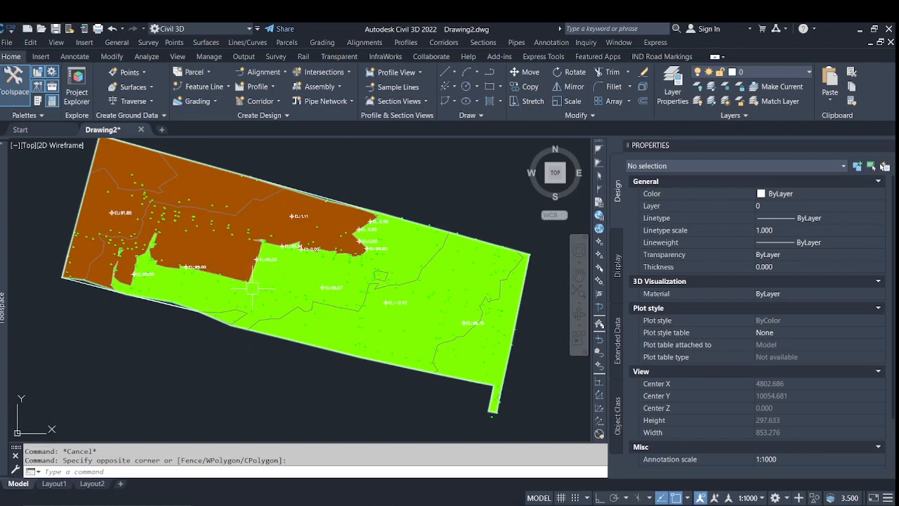
pyautogui.moveTo(251, 290); pyautogui.dragTo(250, 304, button='middle')
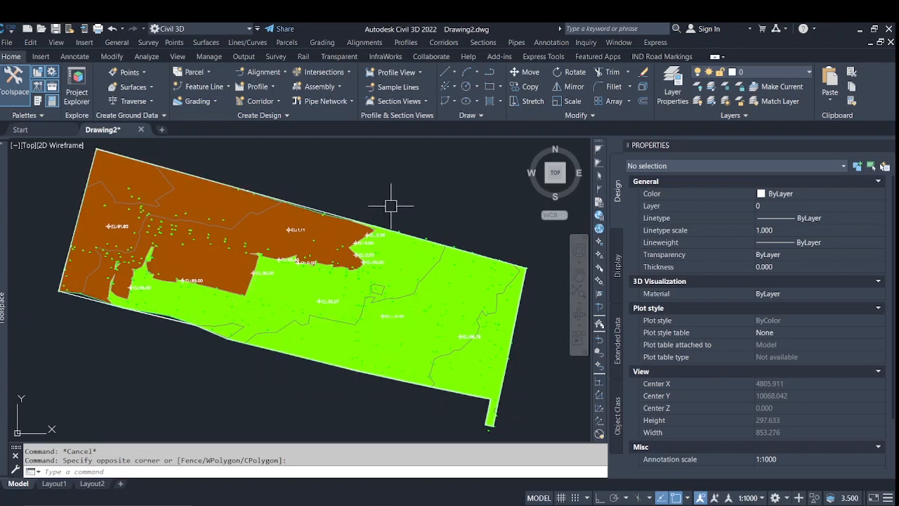
pyautogui.moveTo(391, 206); pyautogui.dragTo(398, 215, button='middle')
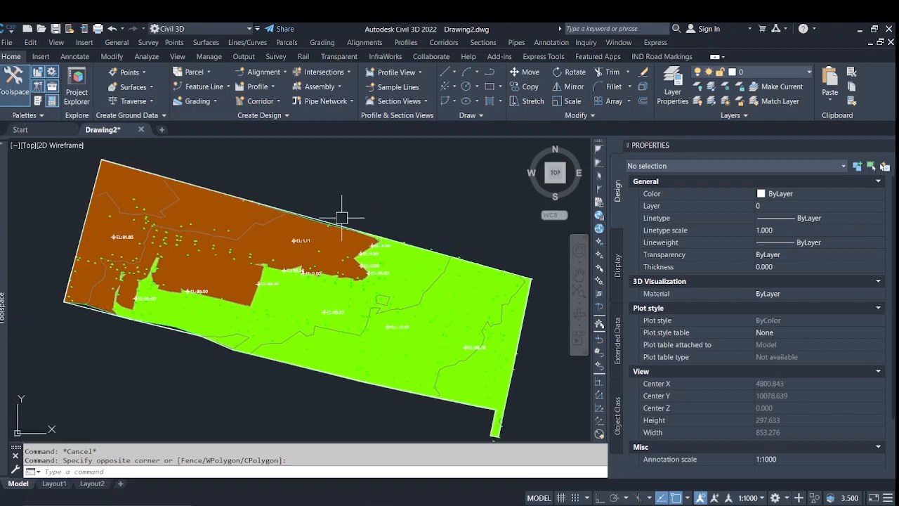
# Step: Add a dynamic Elevations legend table for Vol SURFACE 95 in the empty space east of the surface
pyautogui.moveTo(4, 253)
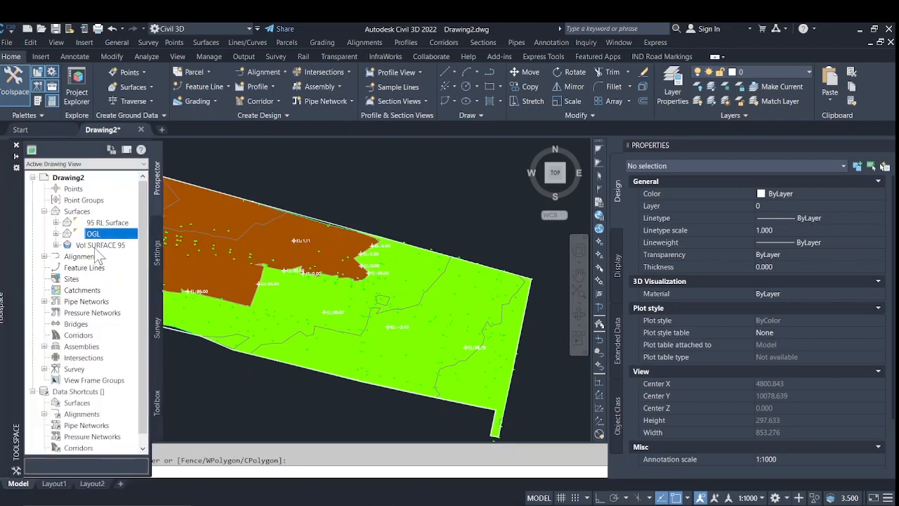
pyautogui.rightClick(97, 246)
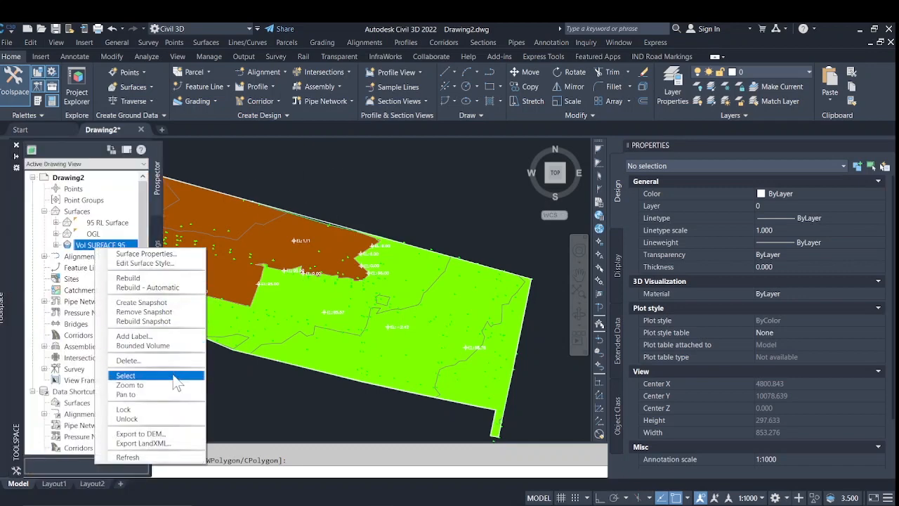
pyautogui.click(160, 375)
pyautogui.scroll(-3, 284, 334)
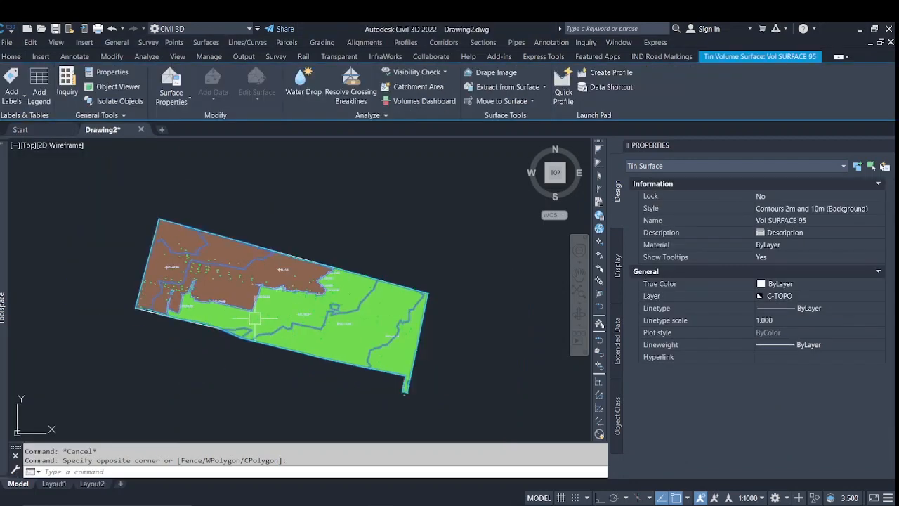
pyautogui.scroll(3, 262, 322)
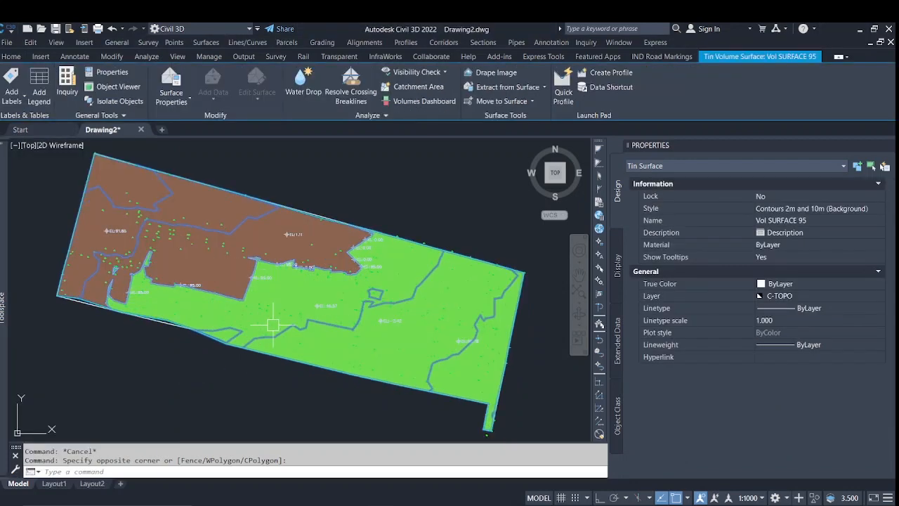
pyautogui.click(12, 102)
pyautogui.click(39, 97)
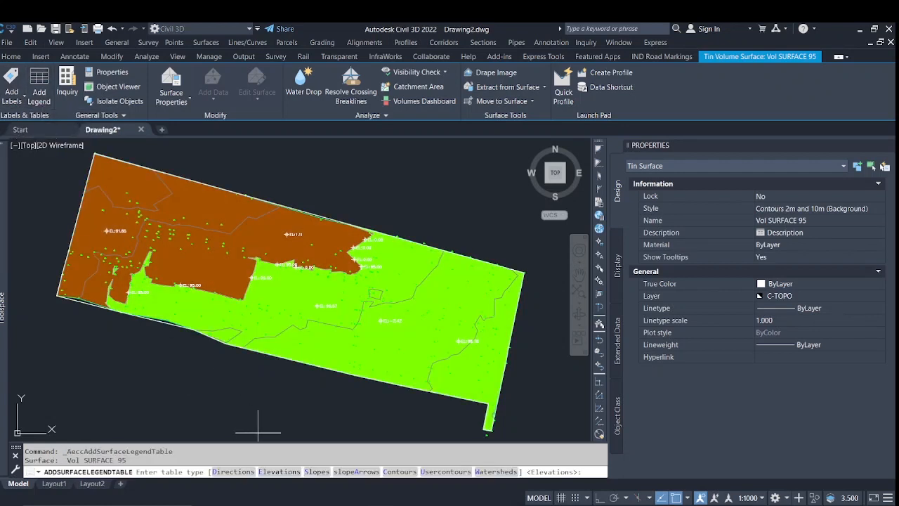
pyautogui.click(278, 472)
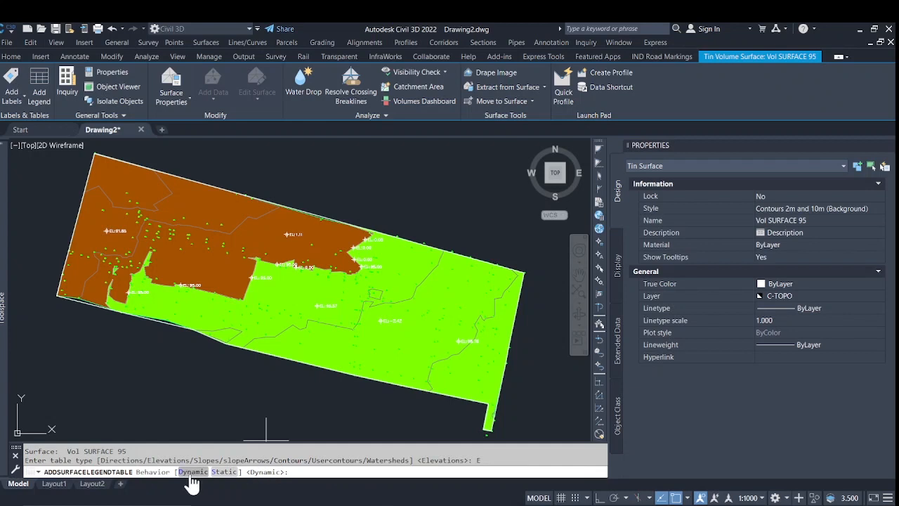
pyautogui.click(192, 472)
pyautogui.scroll(-2, 42, 393)
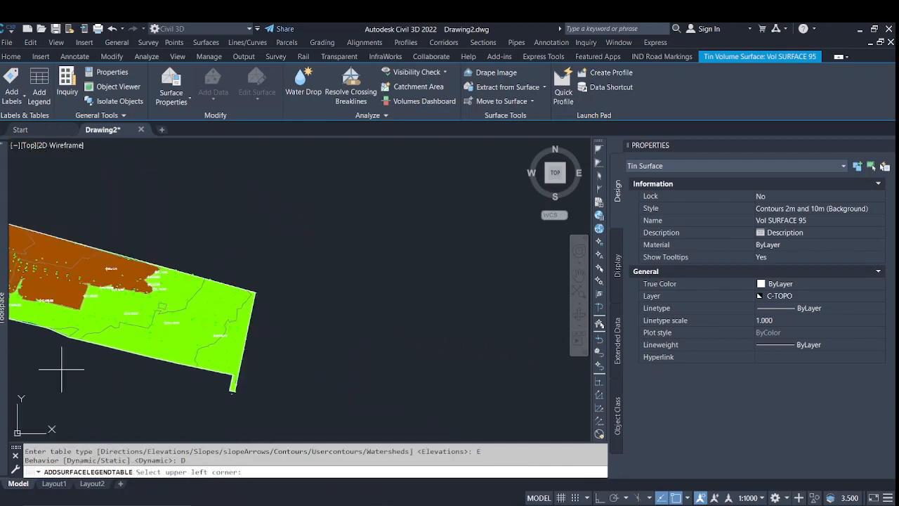
pyautogui.click(309, 287)
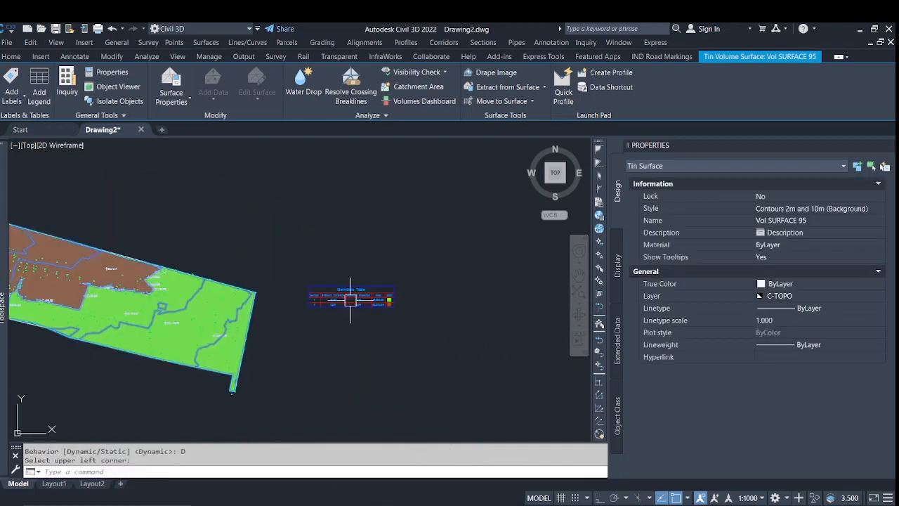